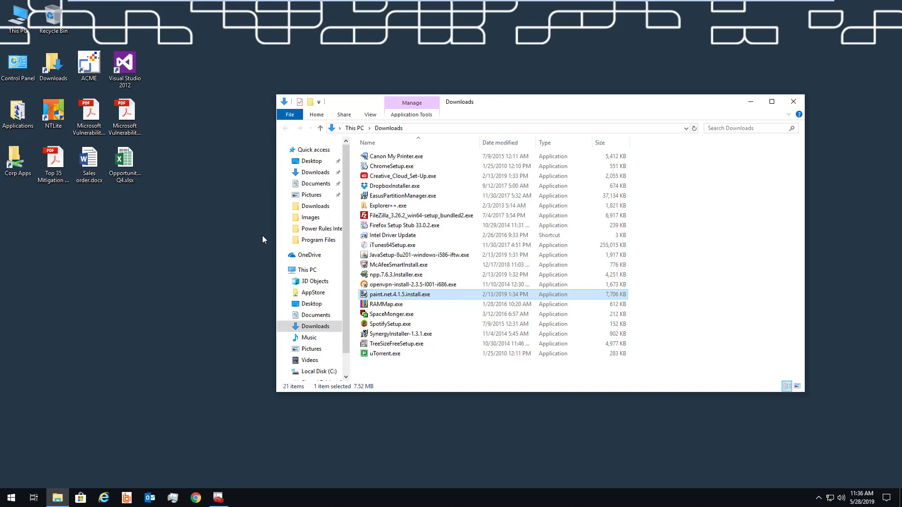
# Launch the paint.net installer, decline its admin-credentials prompt, then run Intel Driver Update.
pyautogui.doubleClick(393, 295)
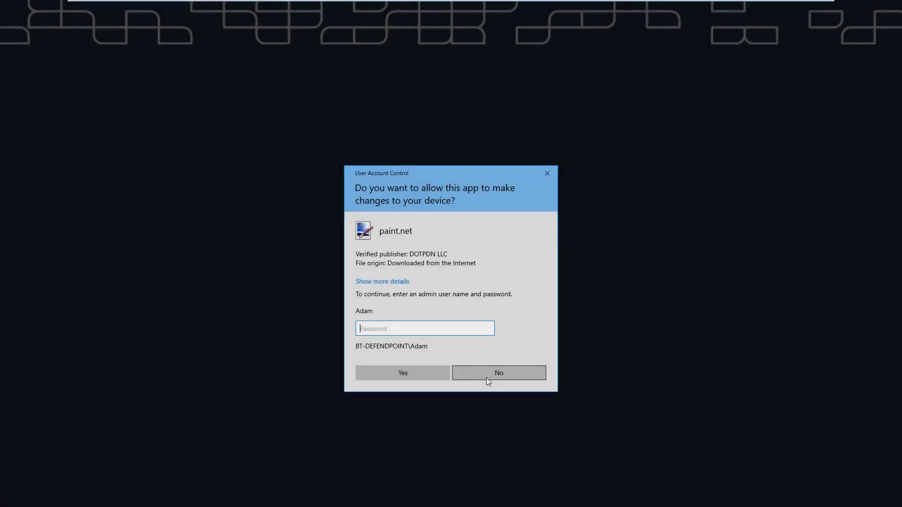
pyautogui.click(486, 378)
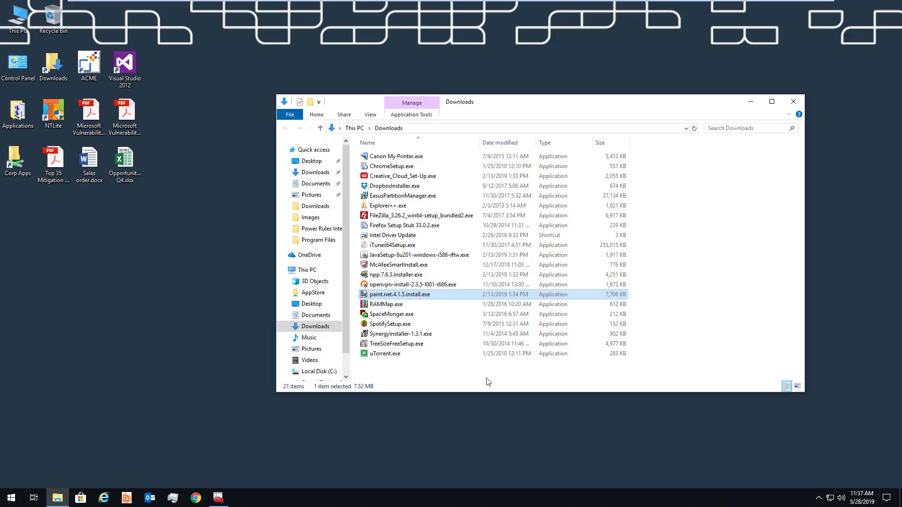
pyautogui.doubleClick(433, 239)
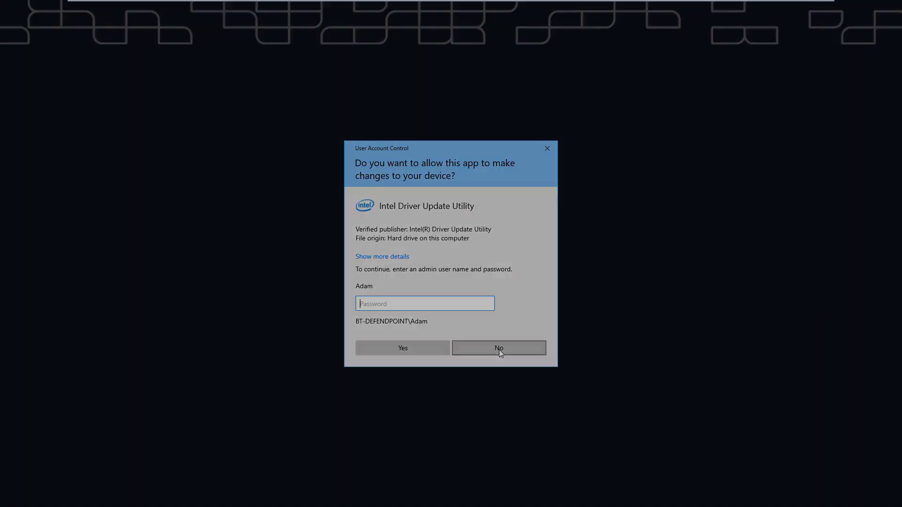
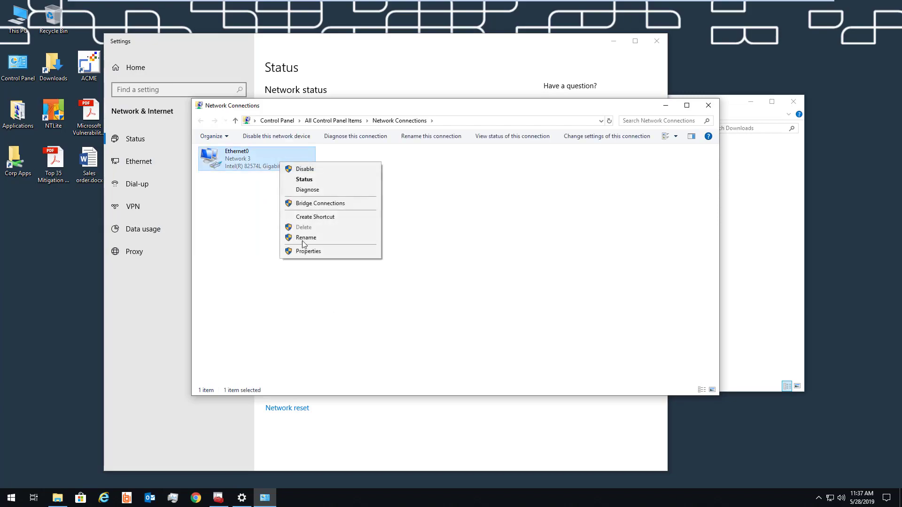
# Try opening the Ethernet0 connection's properties, which triggers an administrator password prompt.
pyautogui.click(302, 251)
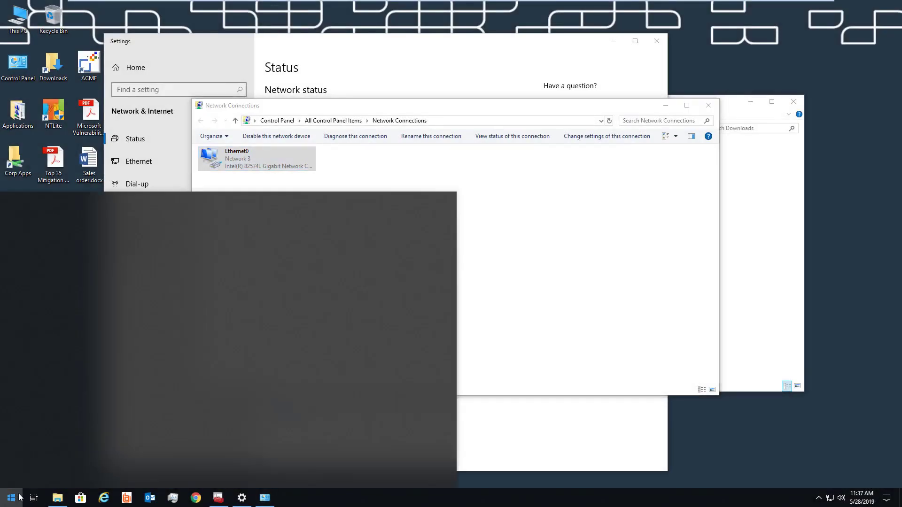
# Search Start for cmd and run Command Prompt as administrator.
pyautogui.write('cmd')
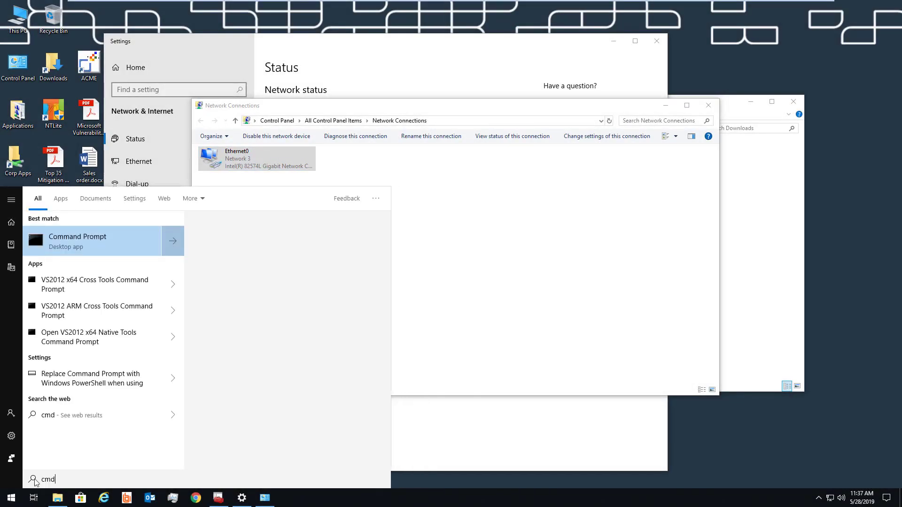
pyautogui.rightClick(98, 246)
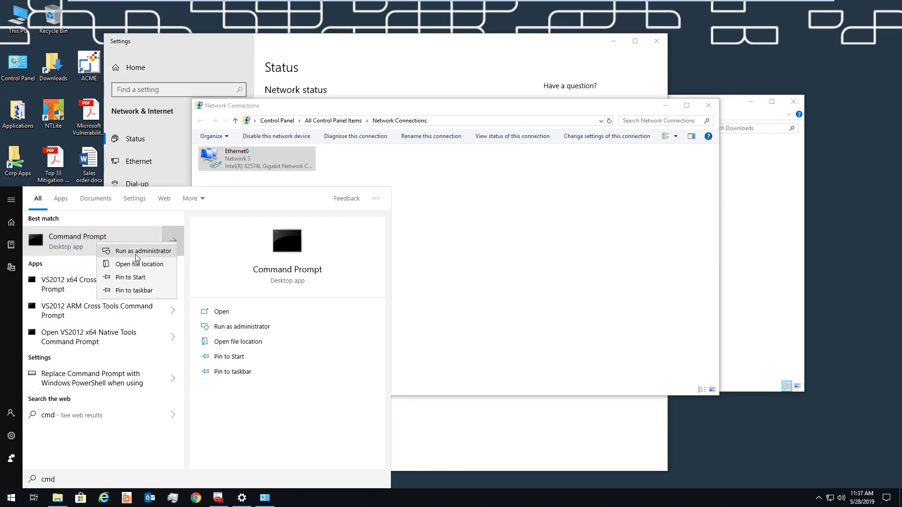
pyautogui.click(141, 253)
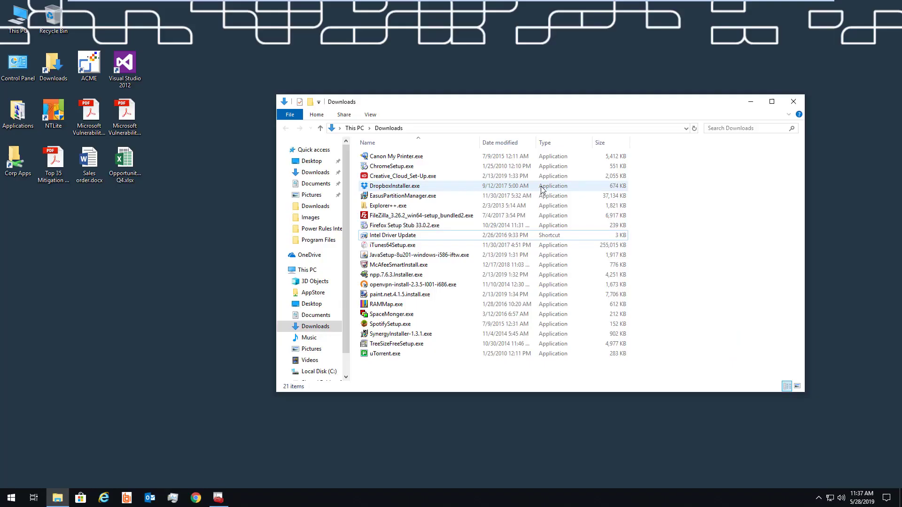
# Start DropboxInstaller.exe but decline the admin request, then launch uTorrent.exe and close it.
pyautogui.doubleClick(540, 186)
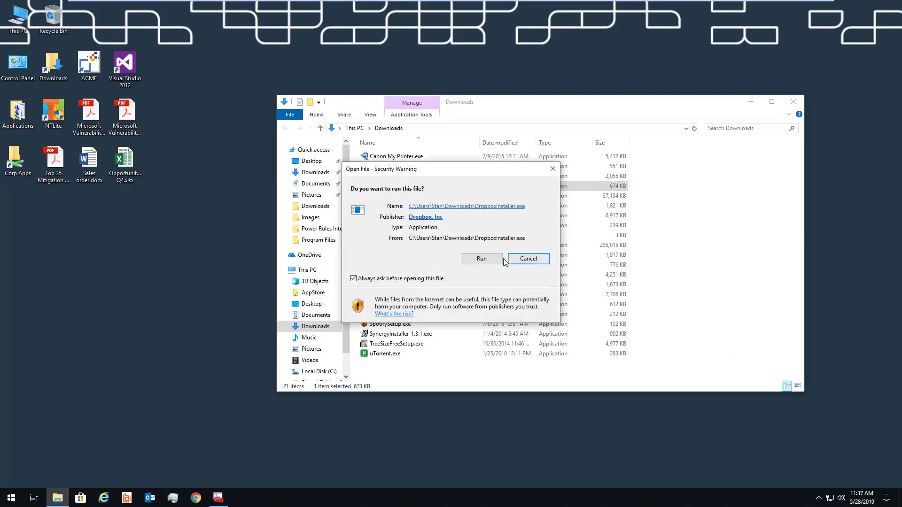
pyautogui.click(482, 258)
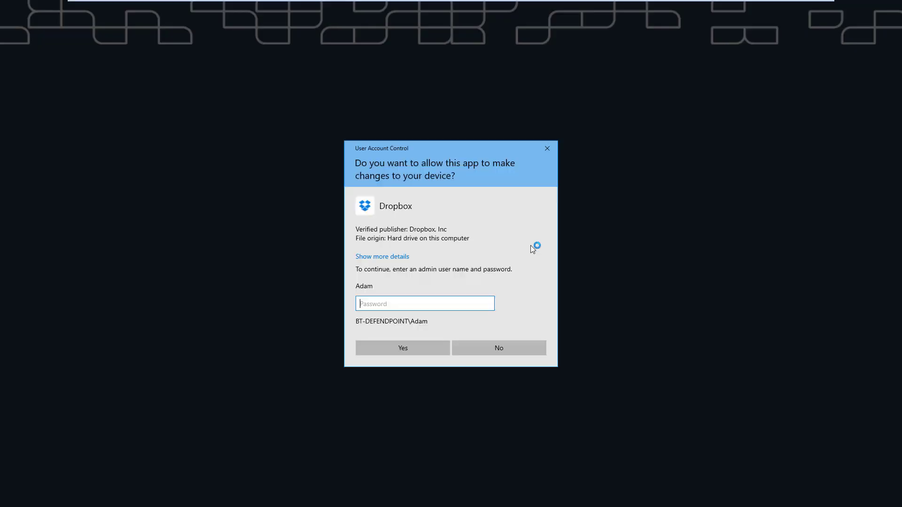
pyautogui.click(540, 351)
pyautogui.doubleClick(403, 354)
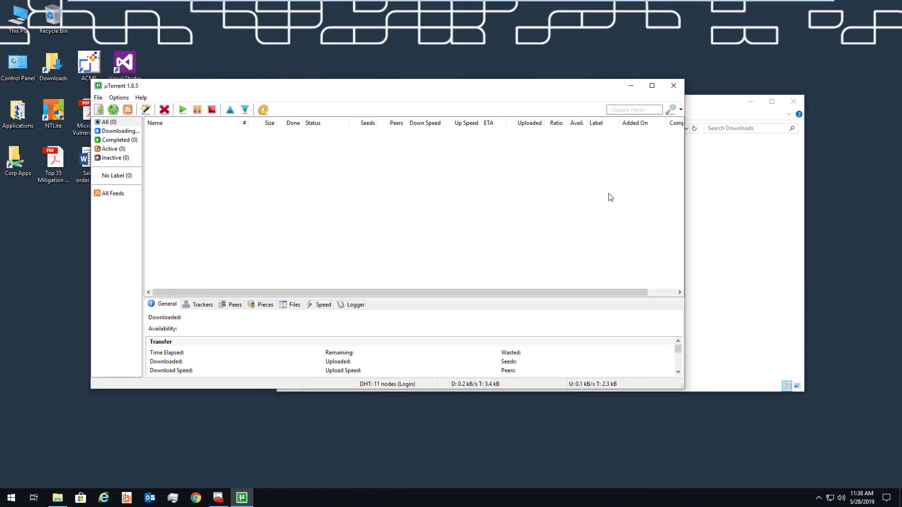
pyautogui.click(674, 86)
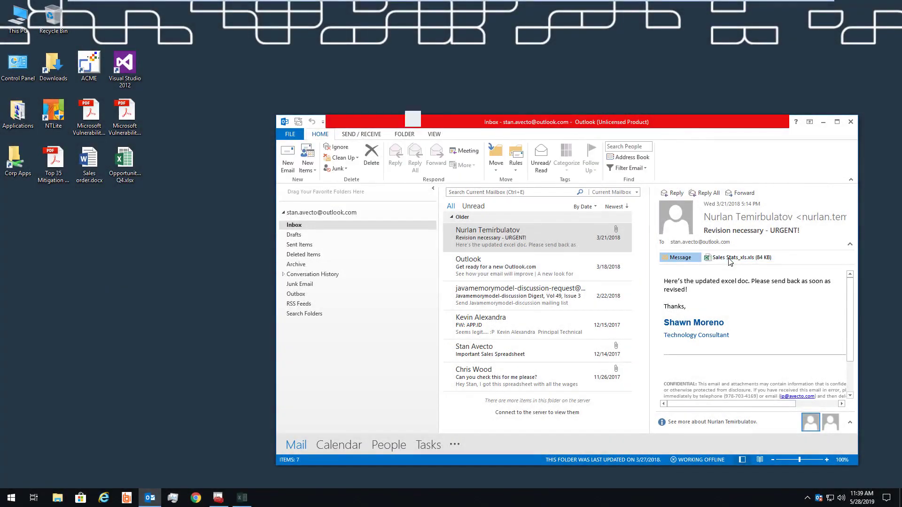
# Open the Sales Stats_xls.xls attachment in Excel and enable editing of the workbook.
pyautogui.doubleClick(730, 259)
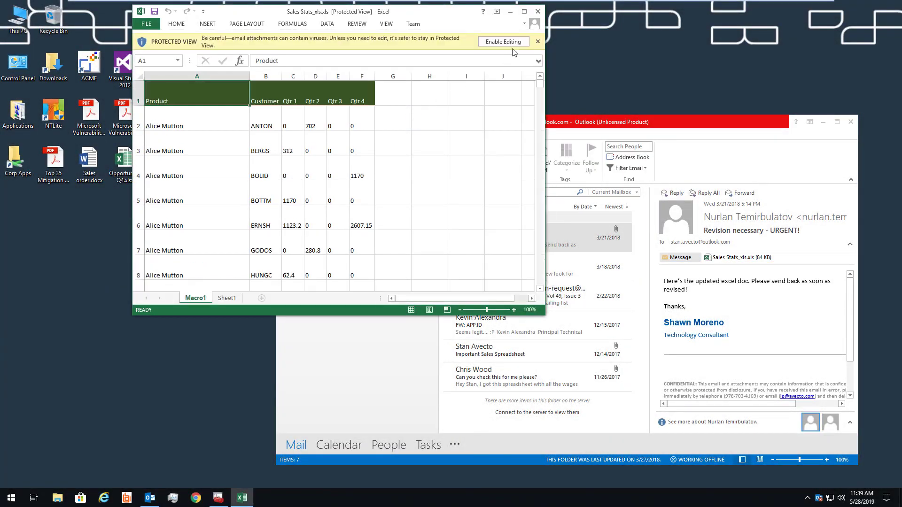
pyautogui.click(510, 41)
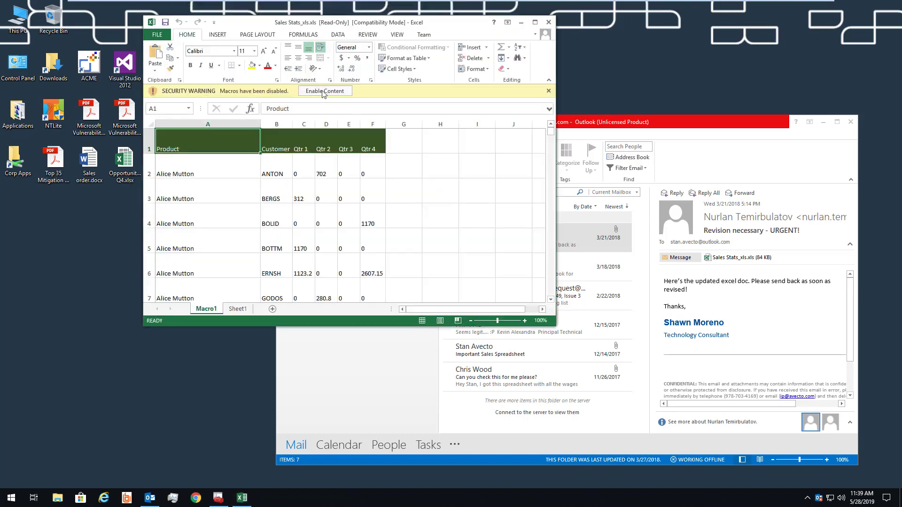
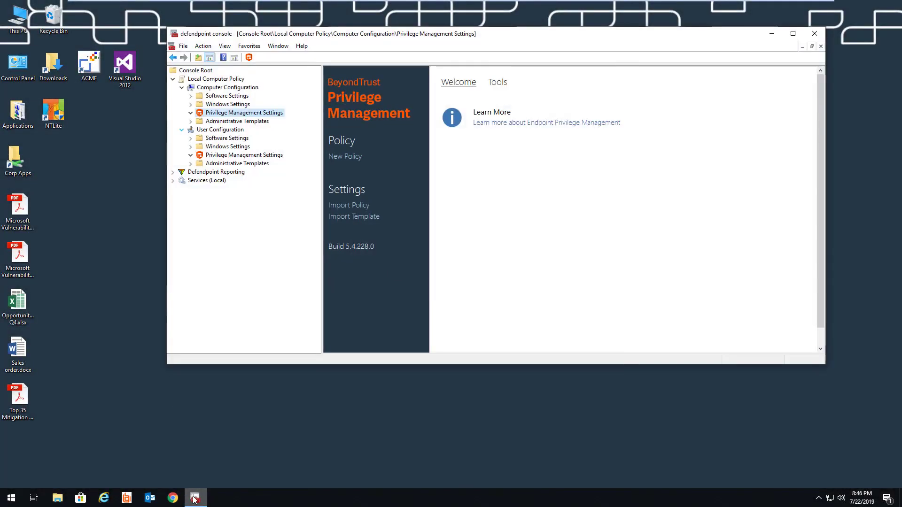
# Create a new policy from the QuickStart for Windows template.
pyautogui.click(368, 220)
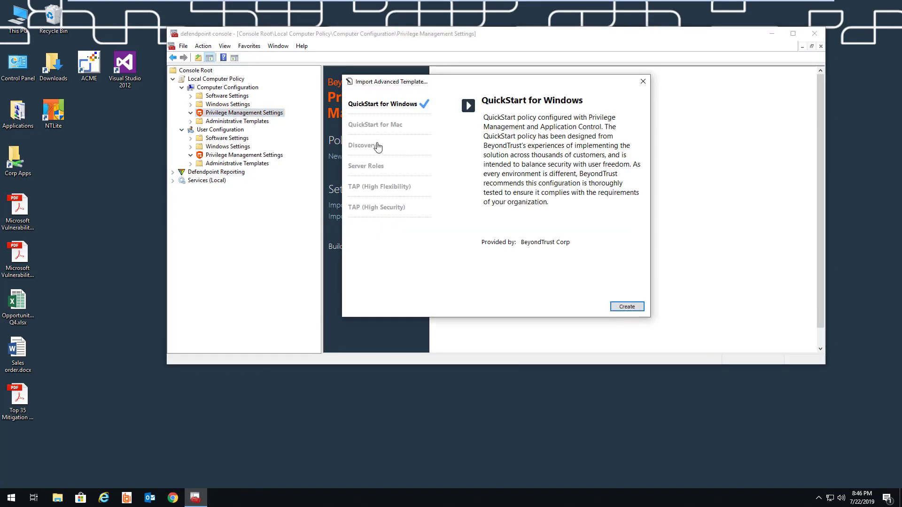
pyautogui.click(379, 126)
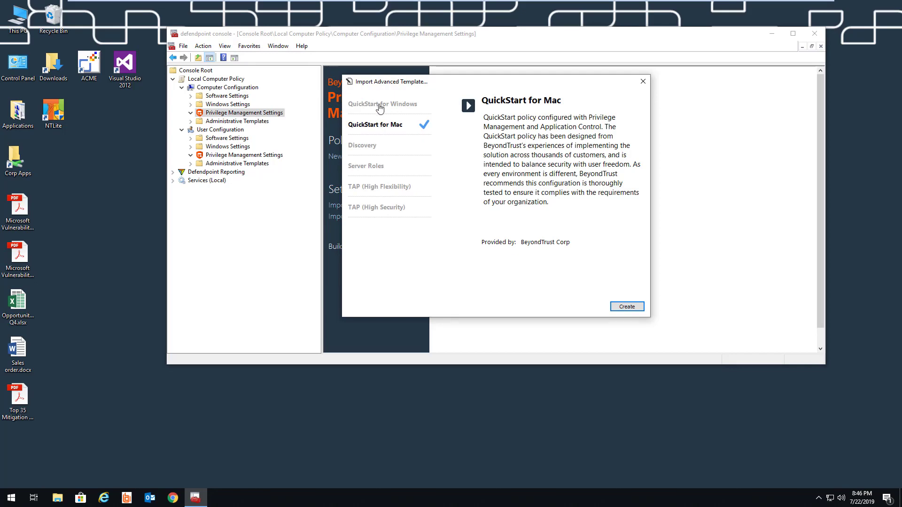
pyautogui.click(380, 106)
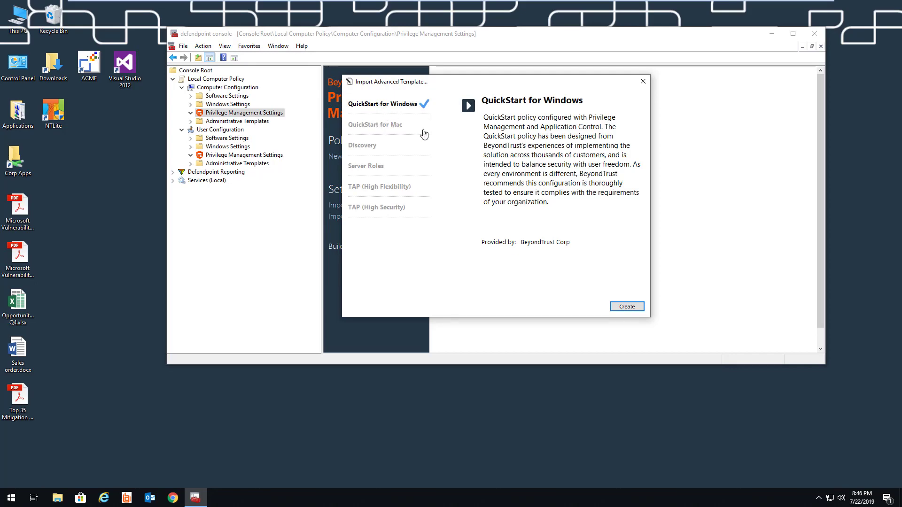
pyautogui.click(641, 309)
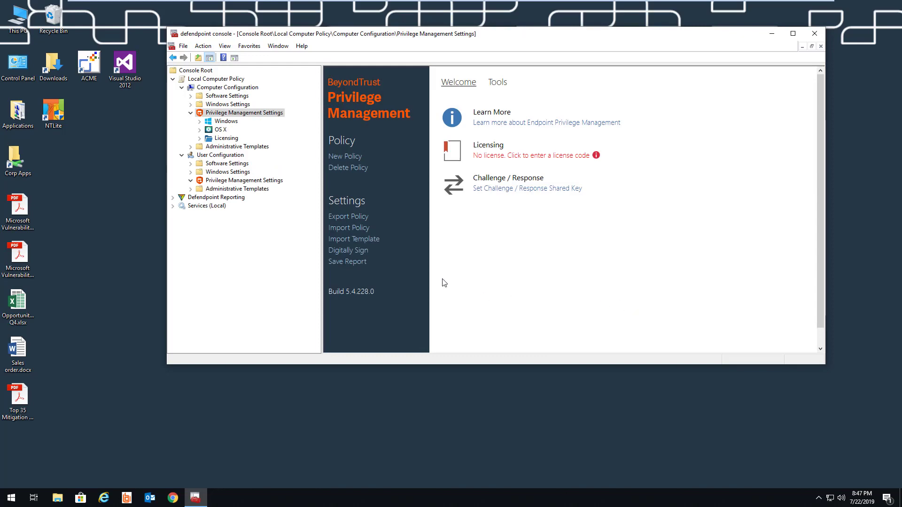
# Enable the All Users and High Flexibility workstyles under Windows > Workstyles.
pyautogui.click(200, 122)
pyautogui.click(208, 130)
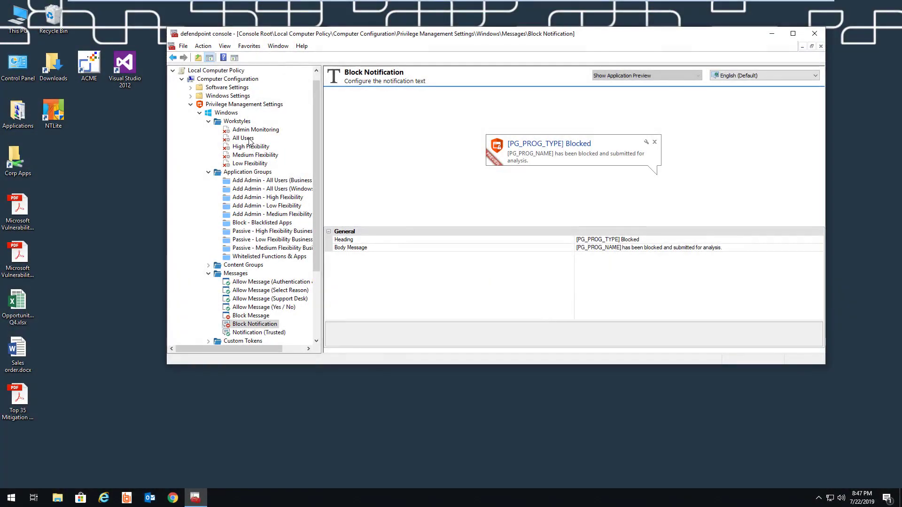
pyautogui.rightClick(250, 141)
pyautogui.click(256, 148)
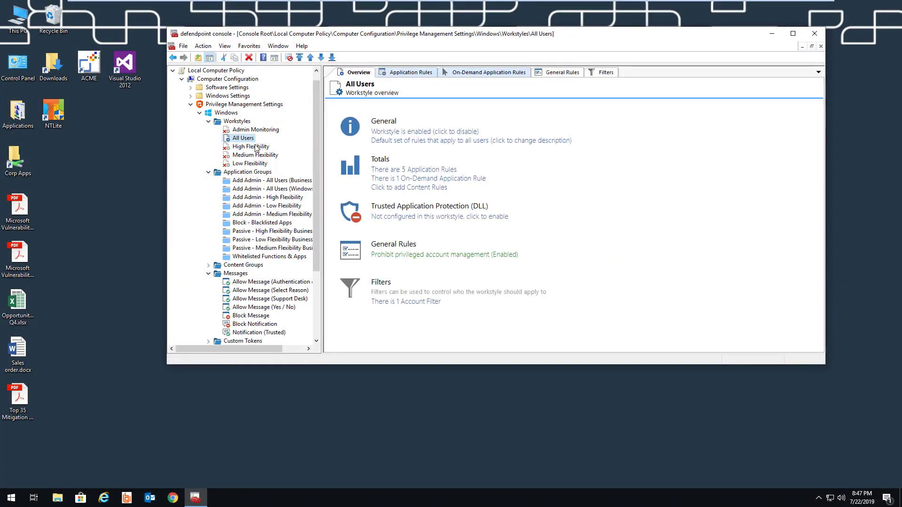
pyautogui.click(255, 148)
pyautogui.rightClick(257, 148)
pyautogui.click(258, 153)
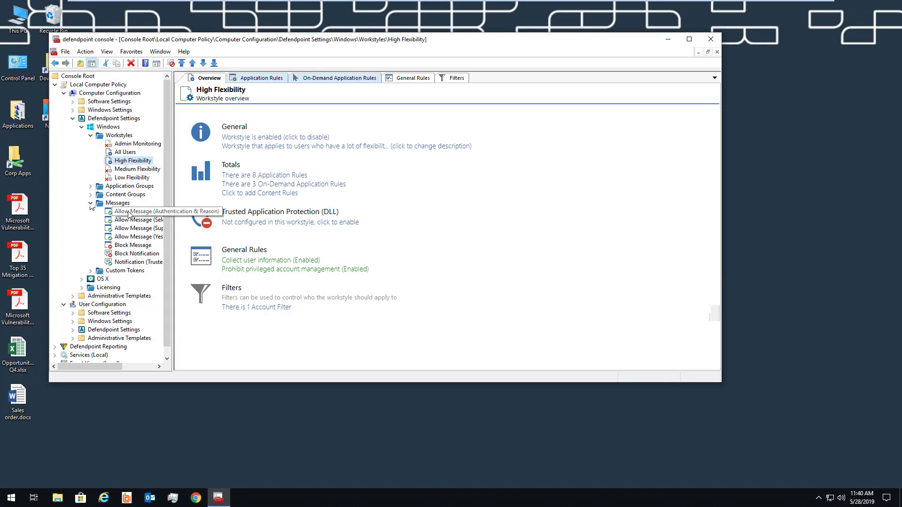
# Inspect the Allow Message (Yes / No) design and its custom header images, then minimize the console.
pyautogui.click(137, 237)
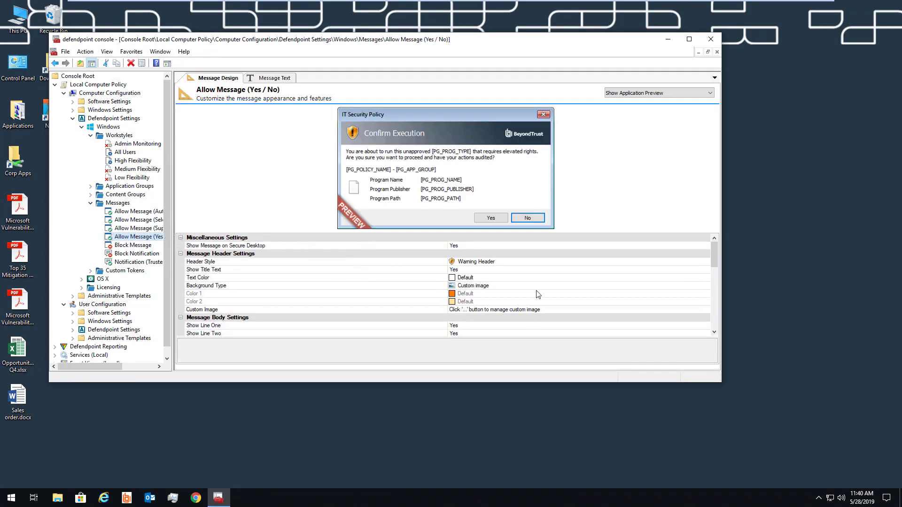
pyautogui.doubleClick(707, 310)
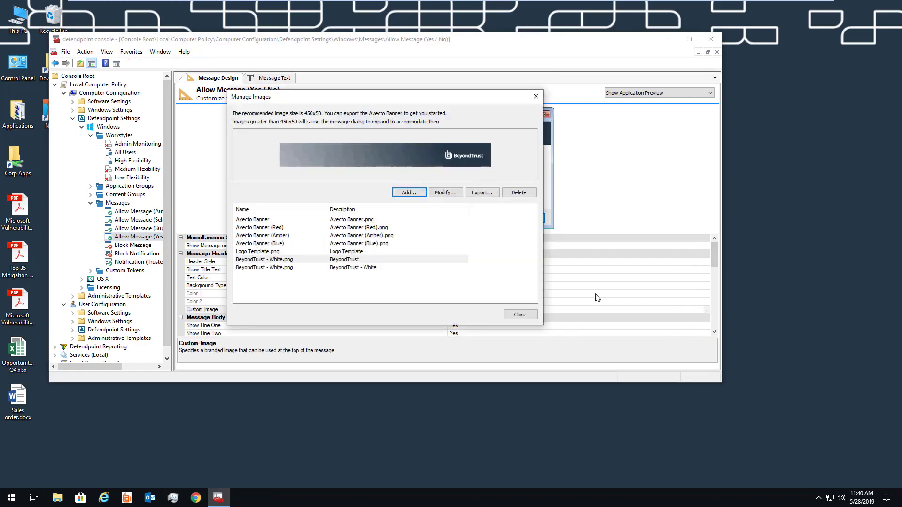
pyautogui.click(520, 315)
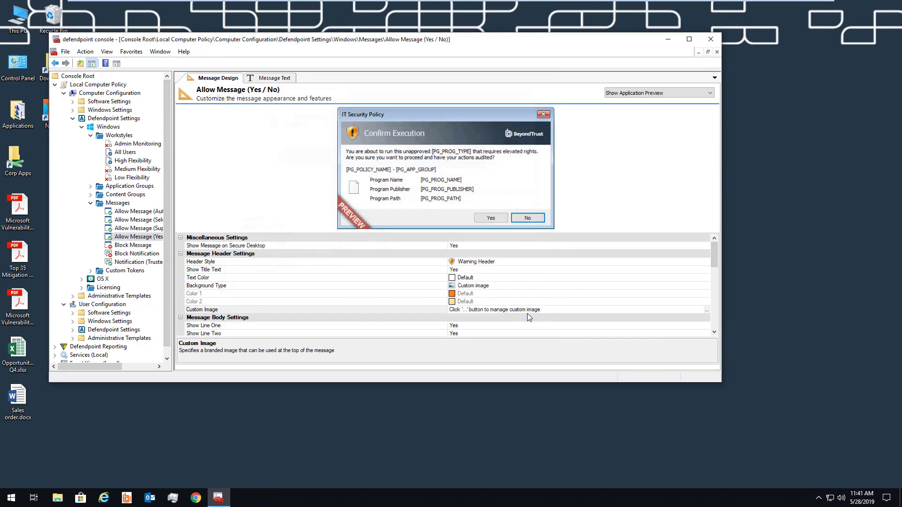
pyautogui.click(663, 43)
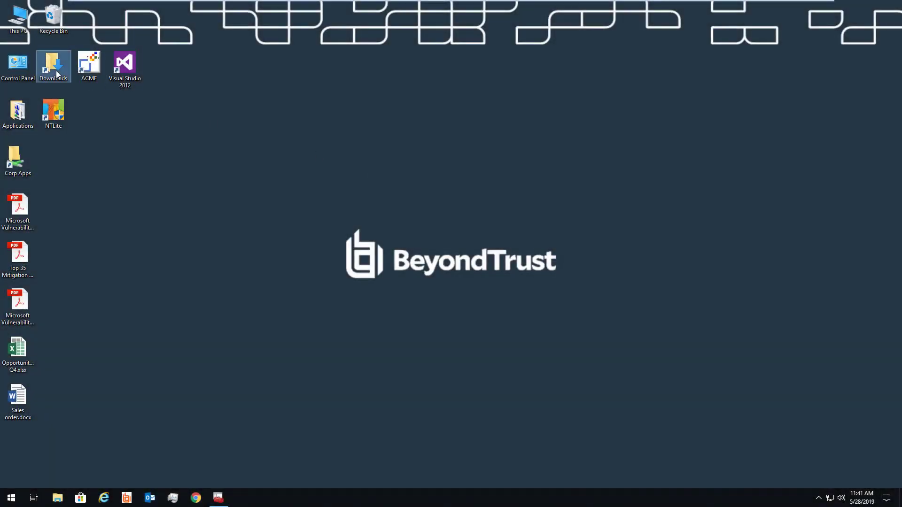
# From Downloads, run and close Intel Driver Update, then run the paint.net installer, approving its prompt.
pyautogui.doubleClick(57, 74)
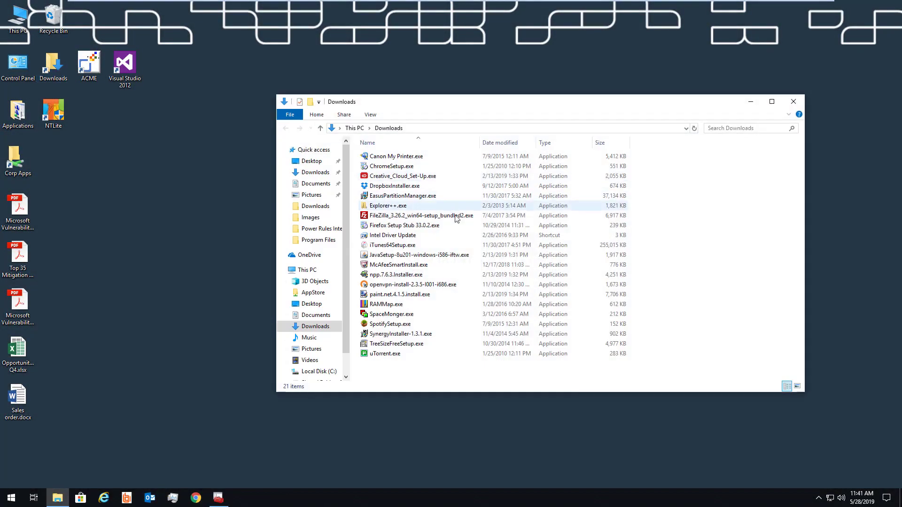
pyautogui.doubleClick(458, 236)
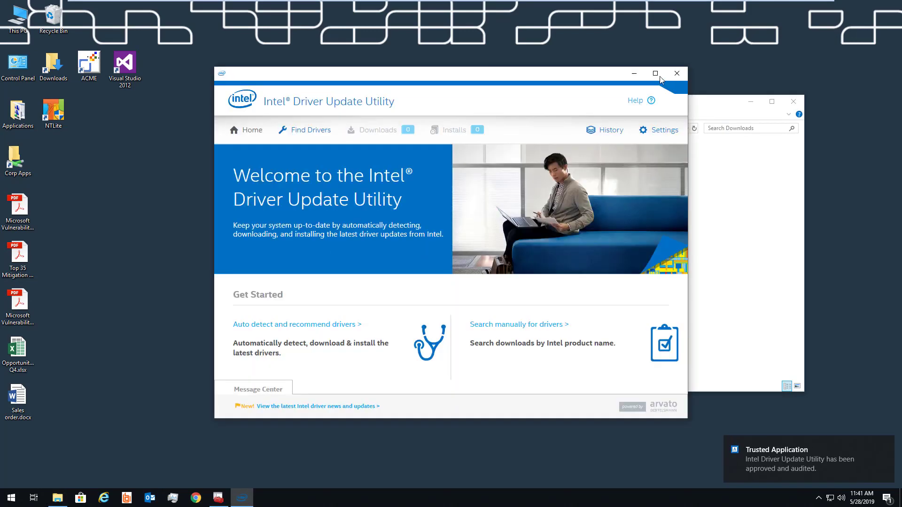
pyautogui.click(677, 74)
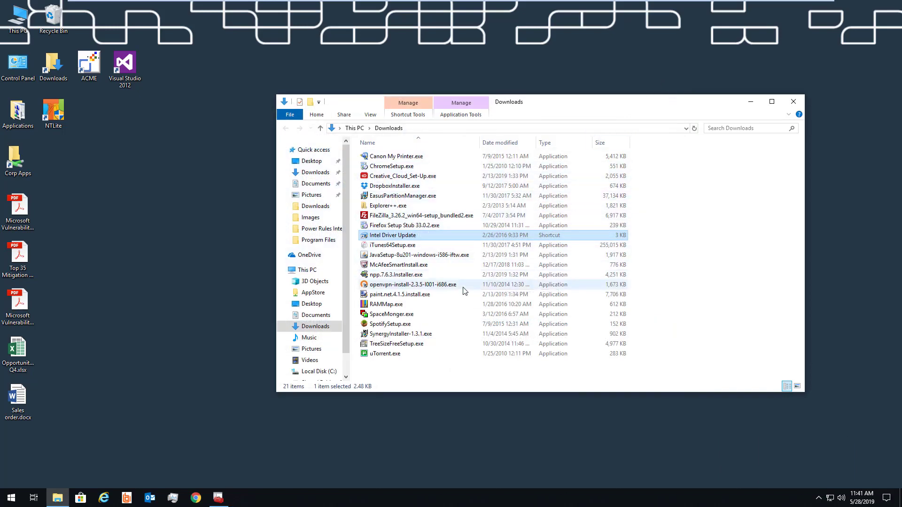
pyautogui.doubleClick(450, 294)
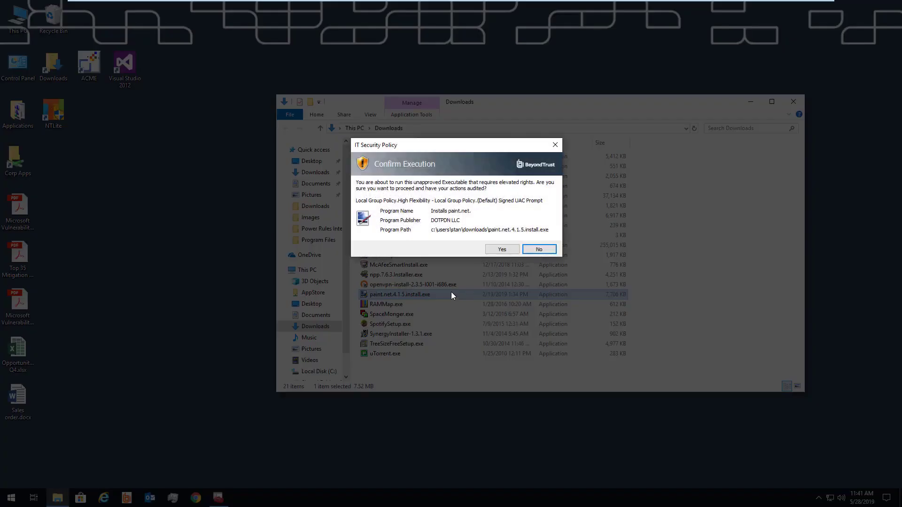
pyautogui.click(492, 249)
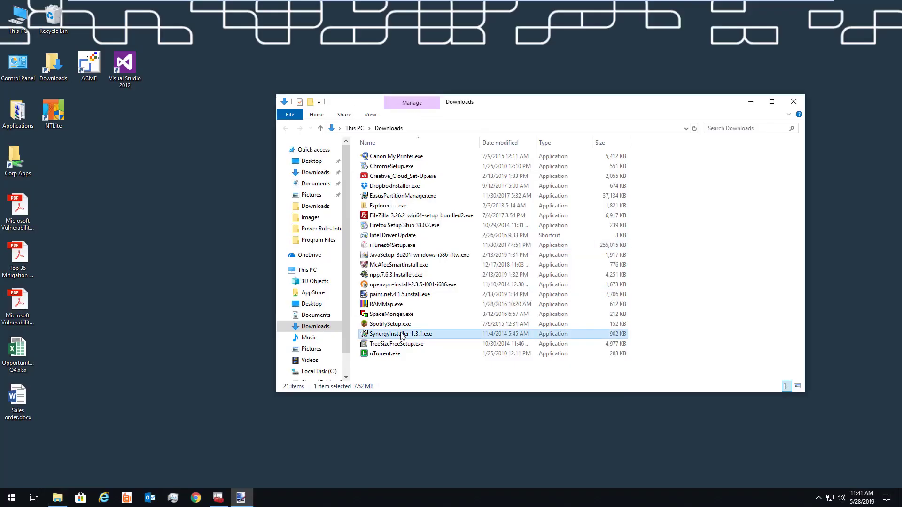
# Run SynergyInstaller with the reason 'I need to install an application', then cancel its setup.
pyautogui.doubleClick(400, 334)
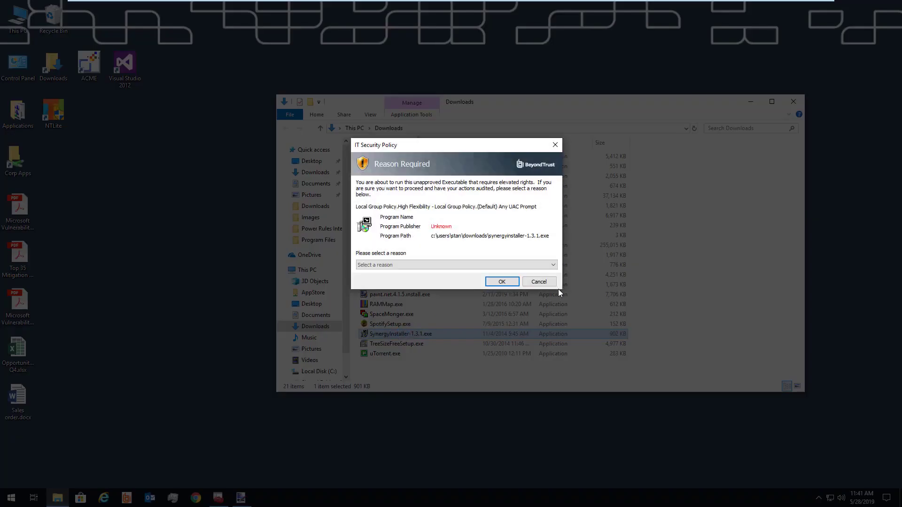
pyautogui.click(551, 265)
pyautogui.click(550, 274)
pyautogui.click(503, 284)
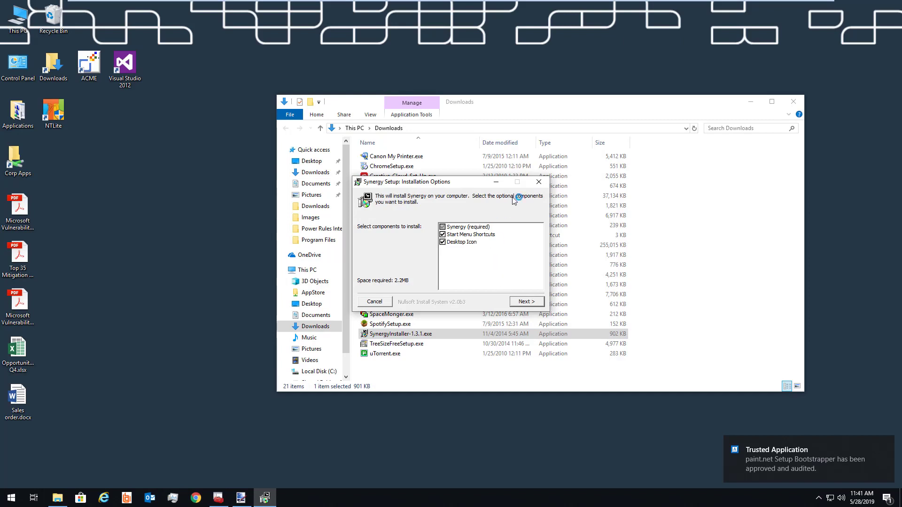
pyautogui.click(538, 181)
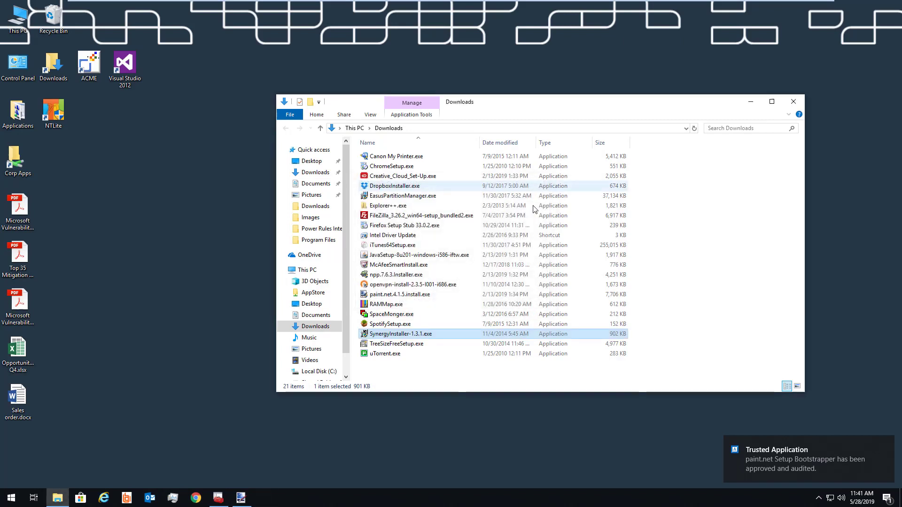
pyautogui.click(493, 378)
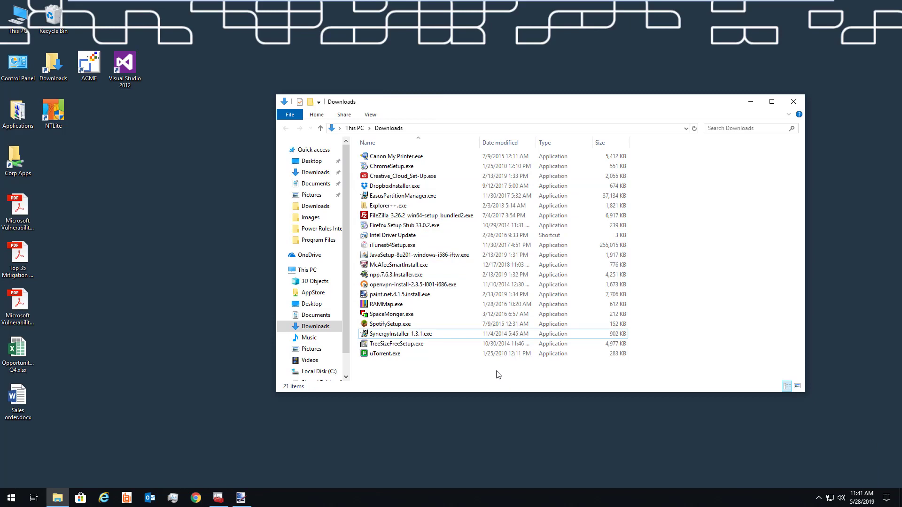
# Try running uTorrent.exe, dismiss the blocked-program notice, and bring up the network options.
pyautogui.doubleClick(415, 358)
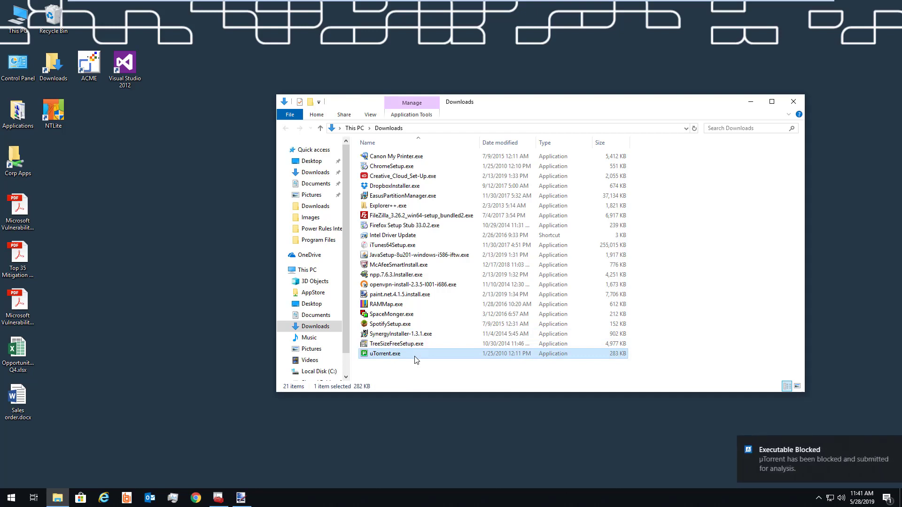
pyautogui.click(695, 469)
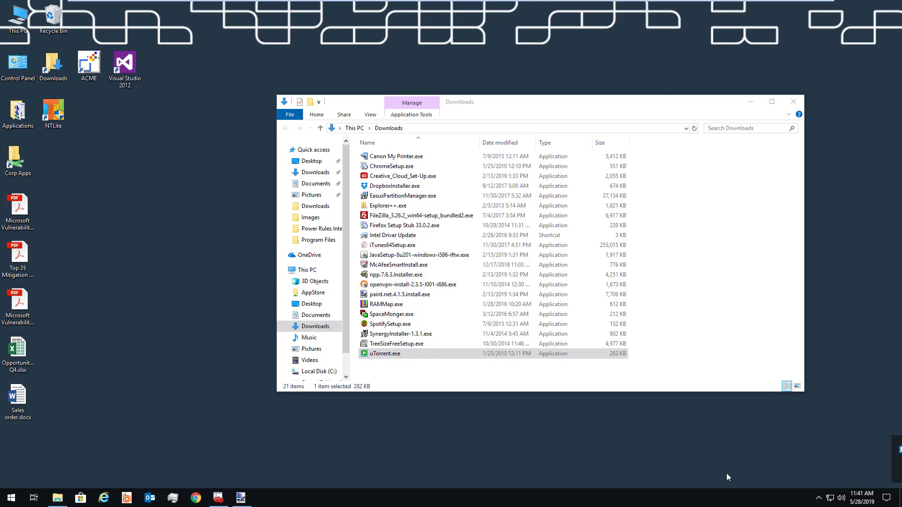
pyautogui.rightClick(829, 497)
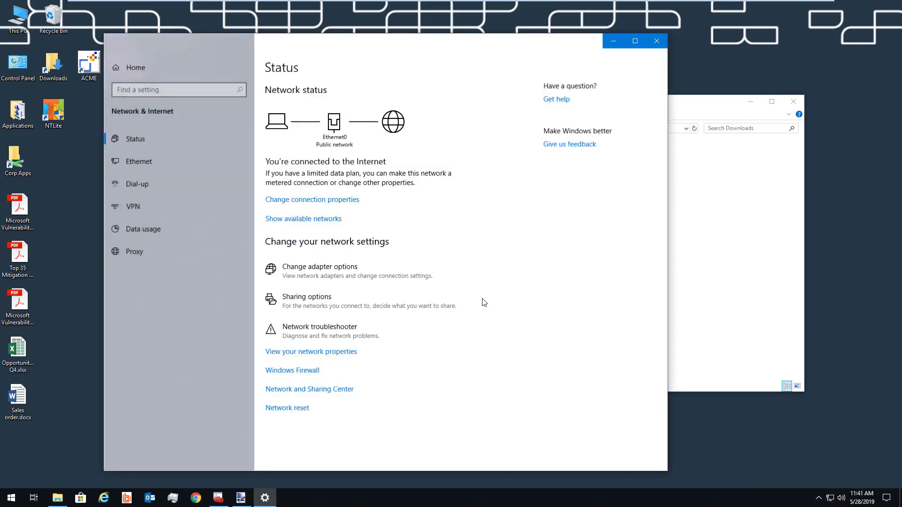
# View the Ethernet0 adapter's properties without changing anything, then close Network Connections and Settings.
pyautogui.click(409, 267)
pyautogui.rightClick(256, 167)
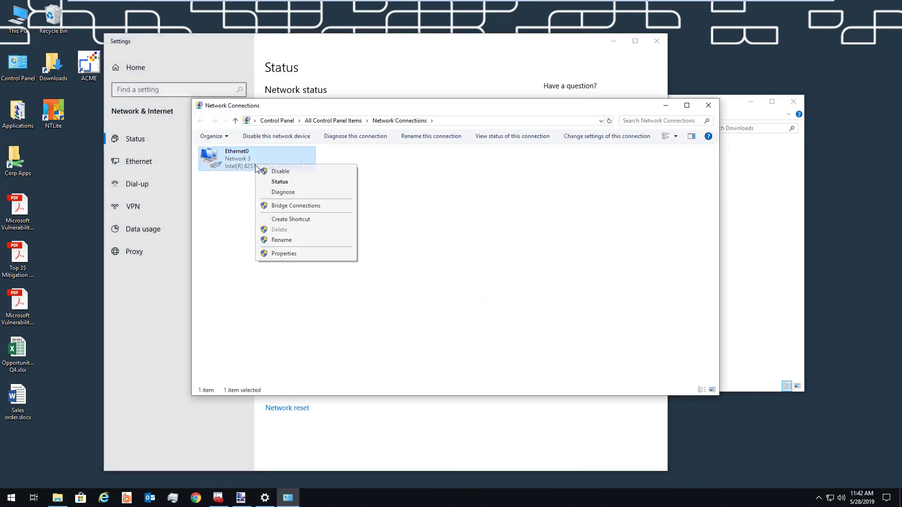
pyautogui.click(264, 253)
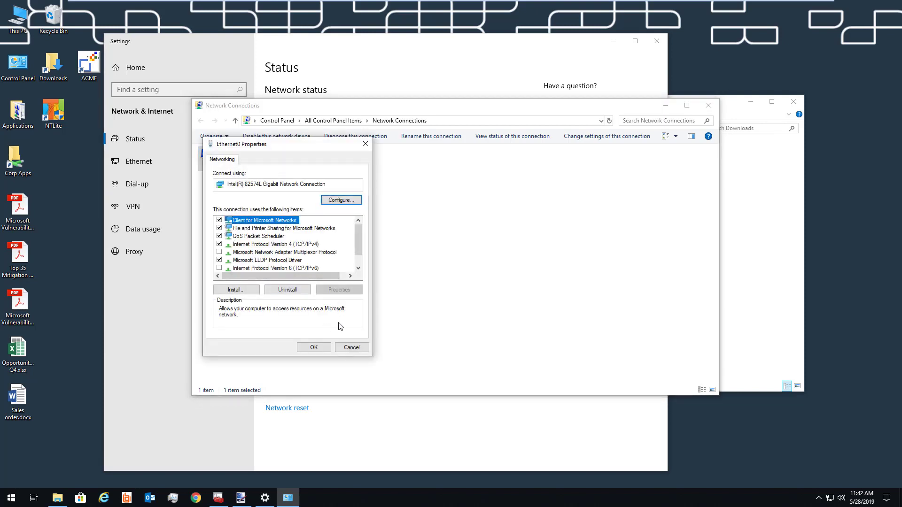
pyautogui.click(353, 347)
pyautogui.click(708, 105)
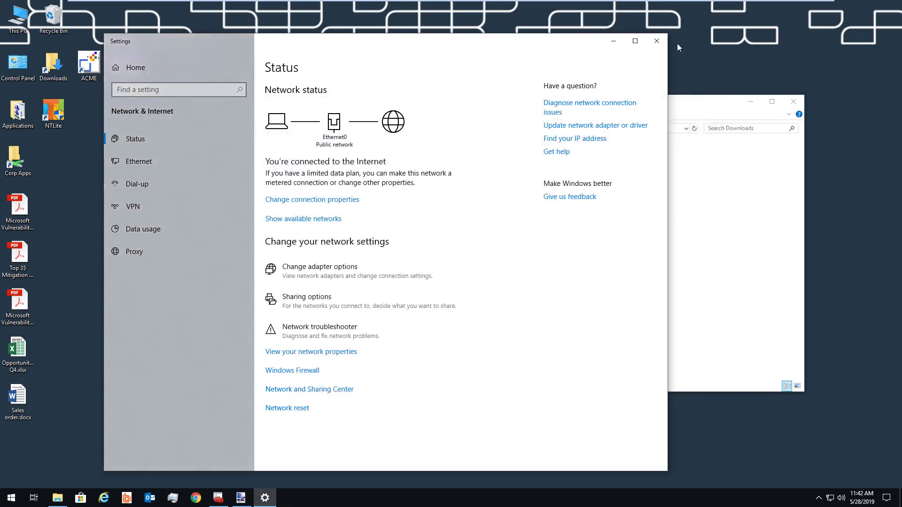
pyautogui.click(664, 44)
# Run Command Prompt as administrator after entering a reason and password, then return to the defendpoint console.
pyautogui.click(19, 502)
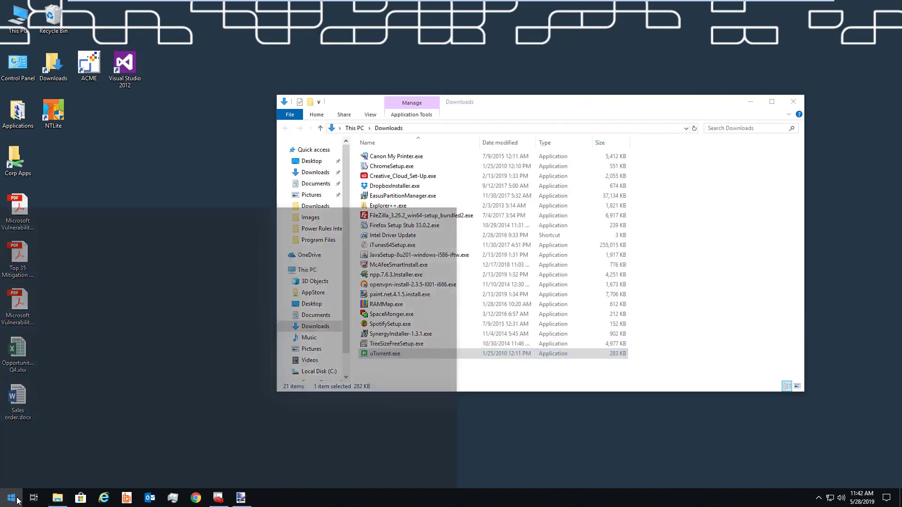
pyautogui.click(18, 500)
pyautogui.write('cmd')
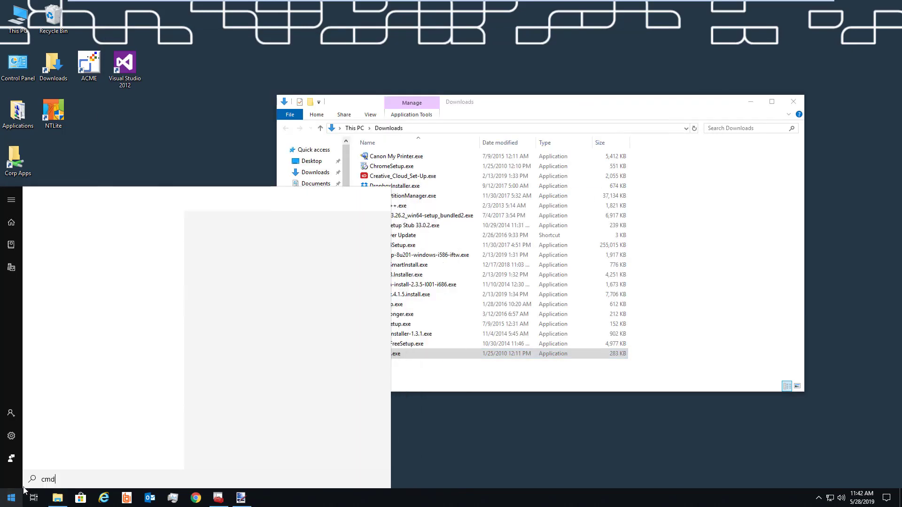
pyautogui.rightClick(96, 252)
pyautogui.click(96, 252)
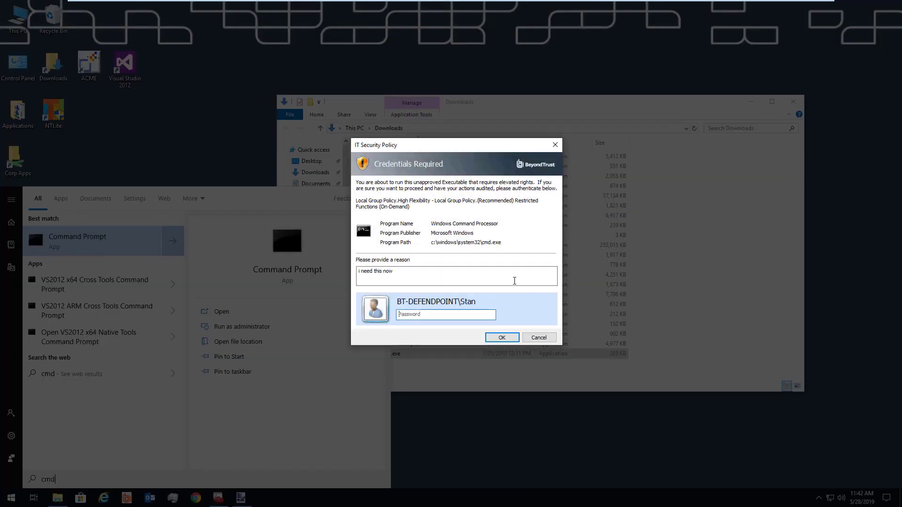
pyautogui.write('•••')
pyautogui.press('Return')
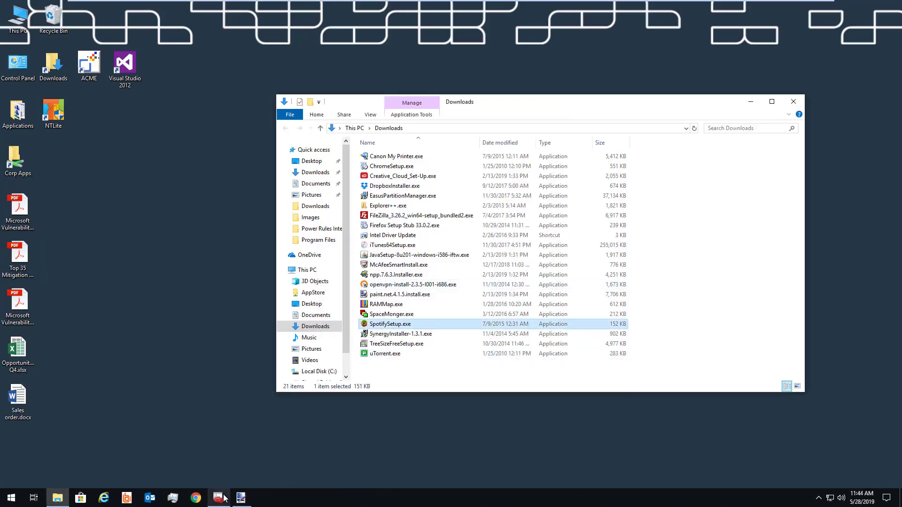
pyautogui.click(221, 498)
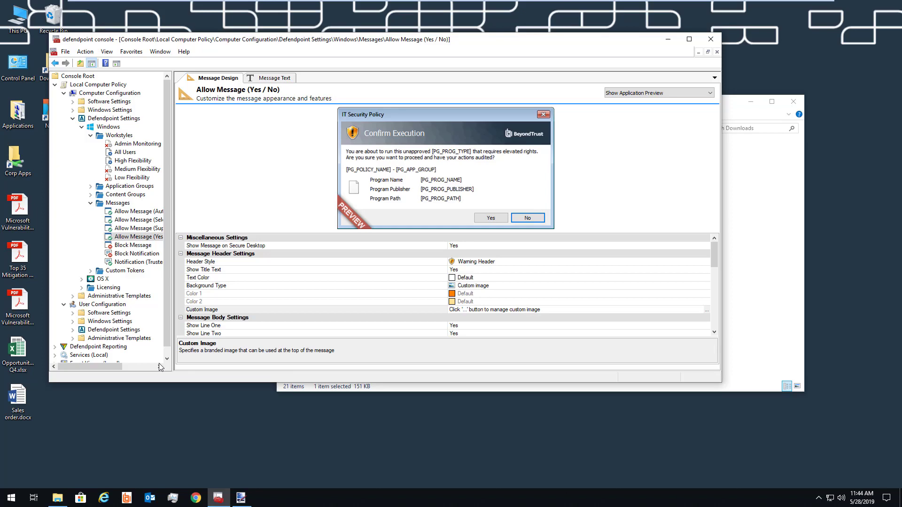
# Review the Defendpoint Reporting audit report and enable the Low Flexibility workstyle.
pyautogui.click(108, 346)
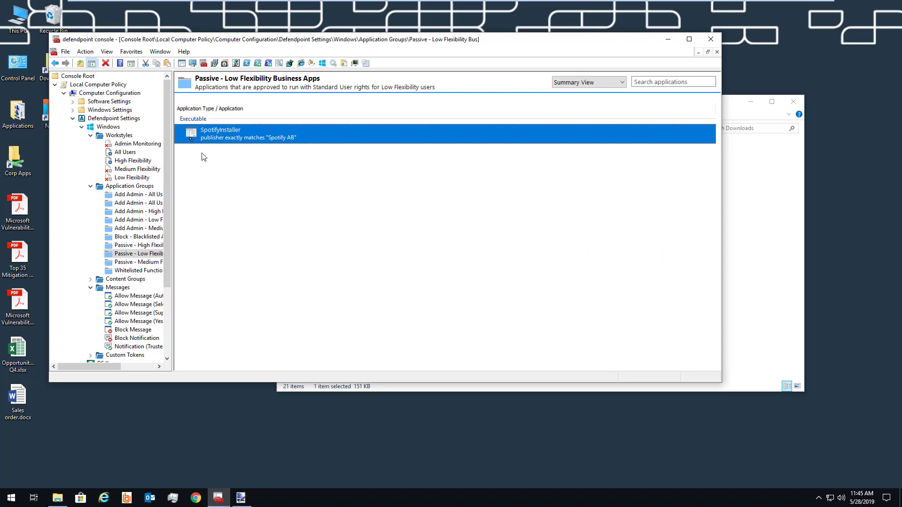
pyautogui.rightClick(146, 162)
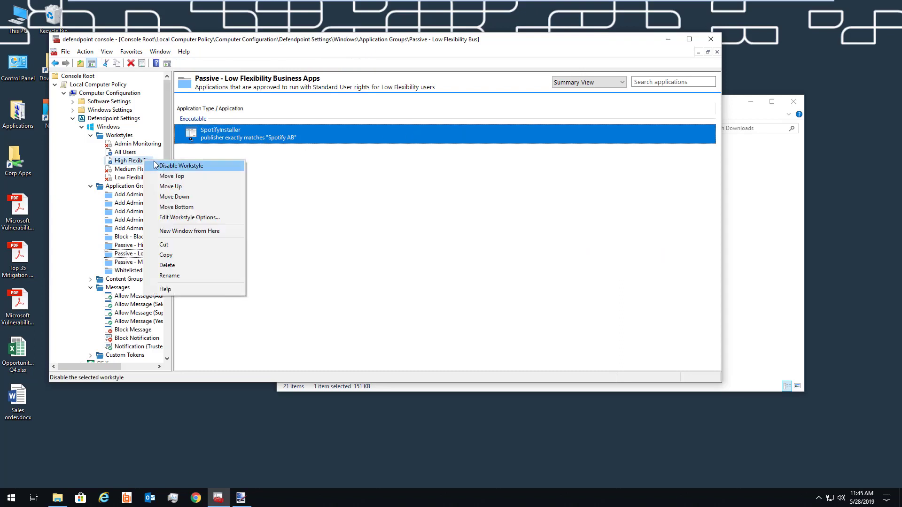
pyautogui.click(134, 161)
pyautogui.rightClick(138, 179)
pyautogui.click(155, 182)
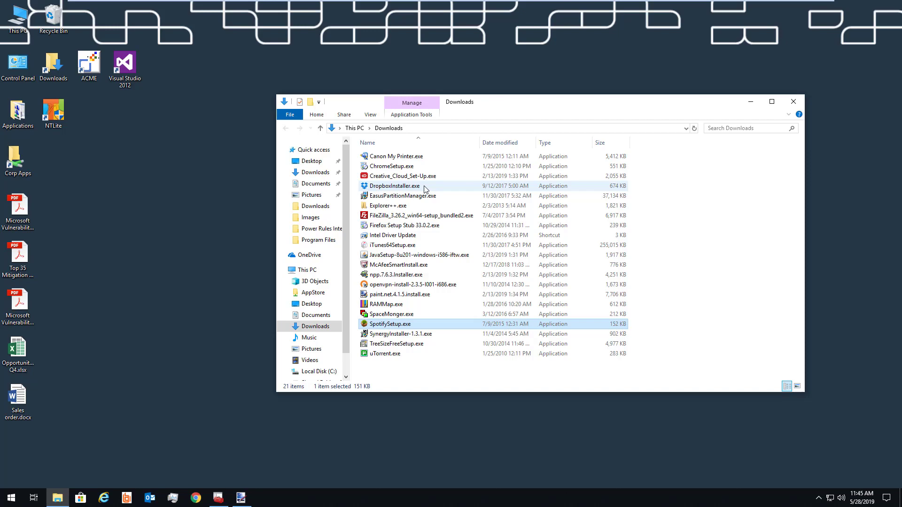
# Launch DropboxInstaller.exe and allow it through the Security Warning.
pyautogui.doubleClick(424, 188)
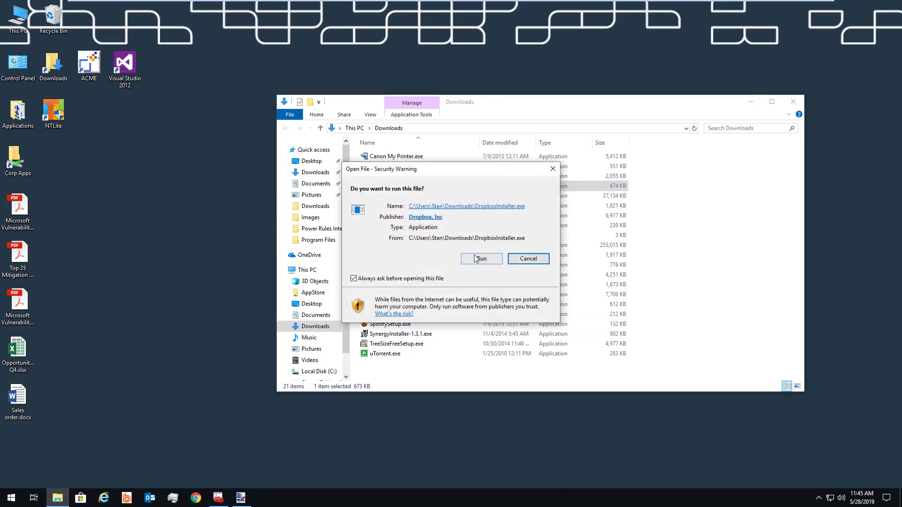
pyautogui.click(479, 258)
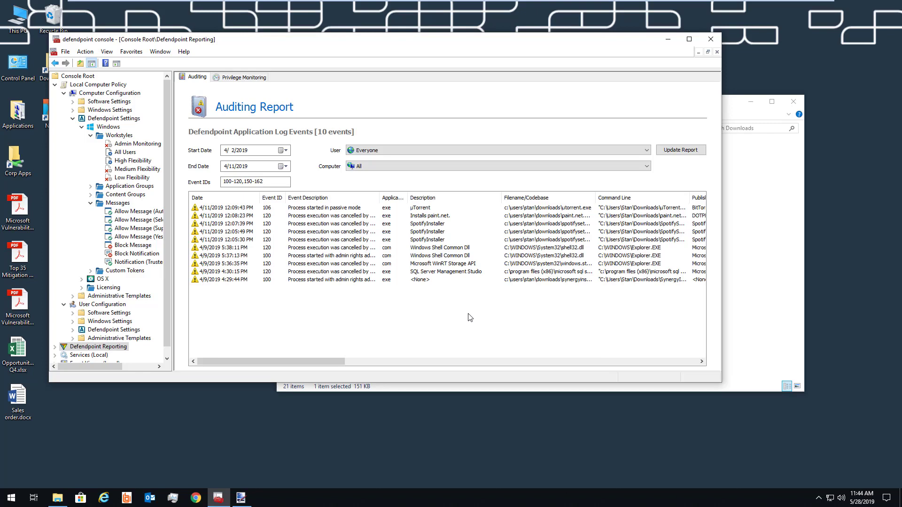
# Copy the 12:07:39 PM SpotifyInstaller event into the Passive - Low Flexibility Business Apps group.
pyautogui.click(436, 225)
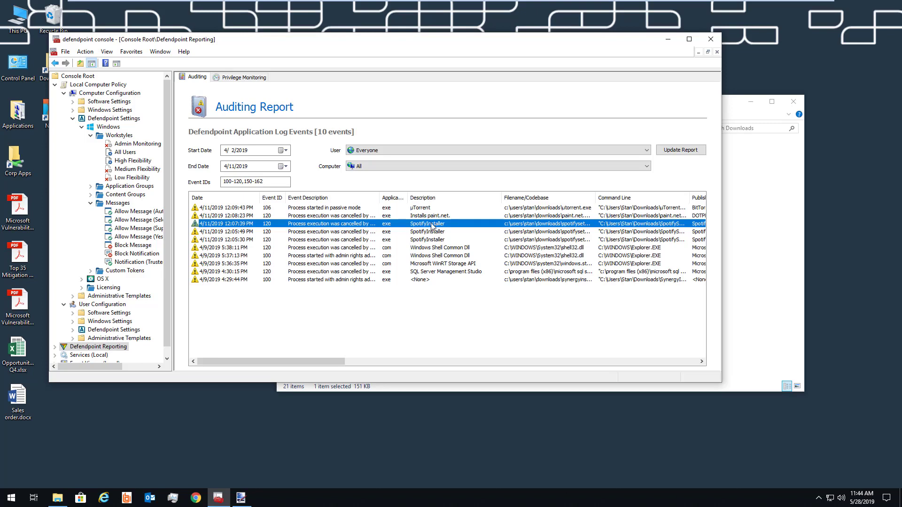
pyautogui.rightClick(432, 225)
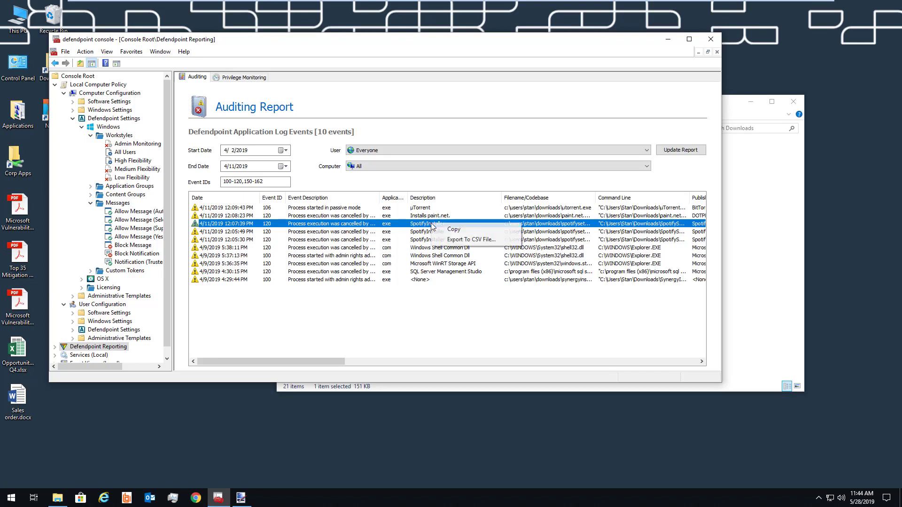
pyautogui.click(452, 237)
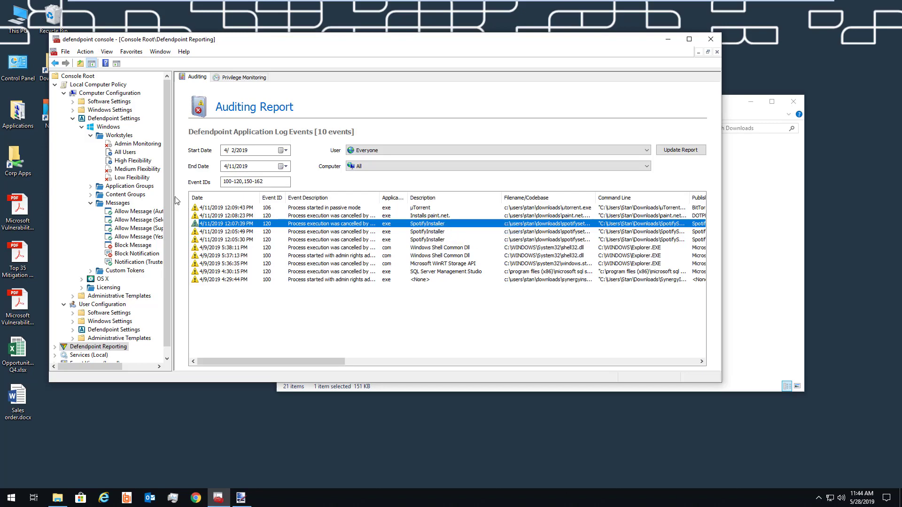
pyautogui.click(90, 187)
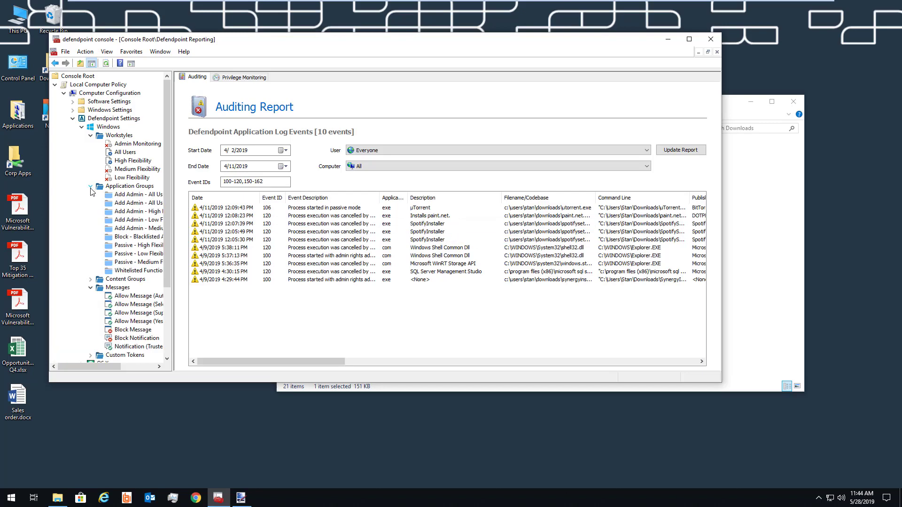
pyautogui.click(137, 254)
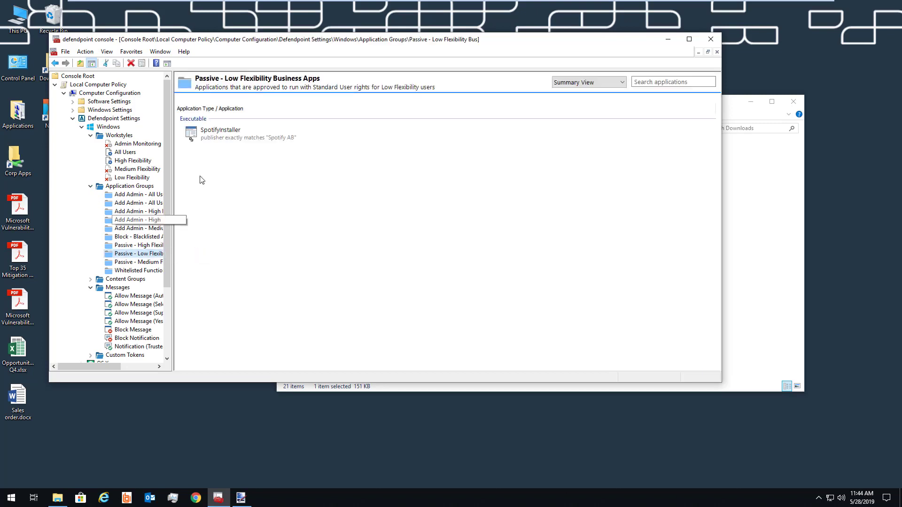
pyautogui.rightClick(231, 168)
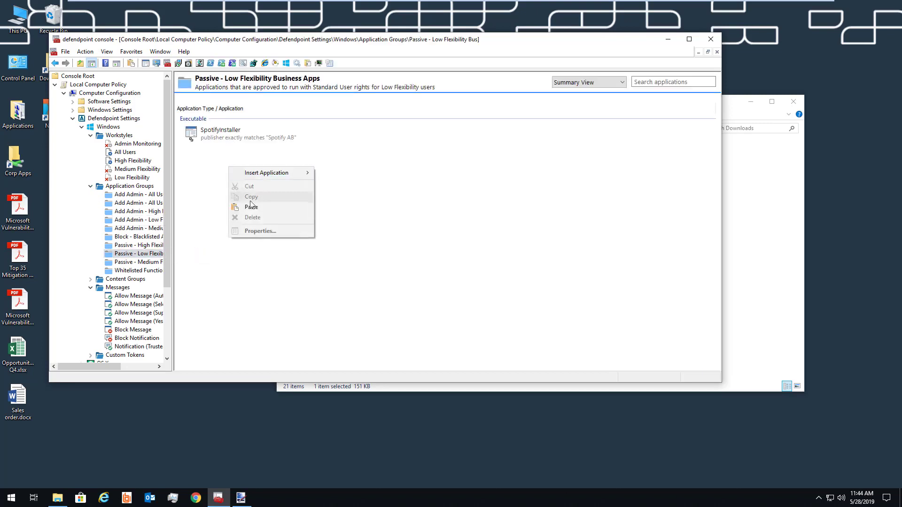
pyautogui.click(252, 207)
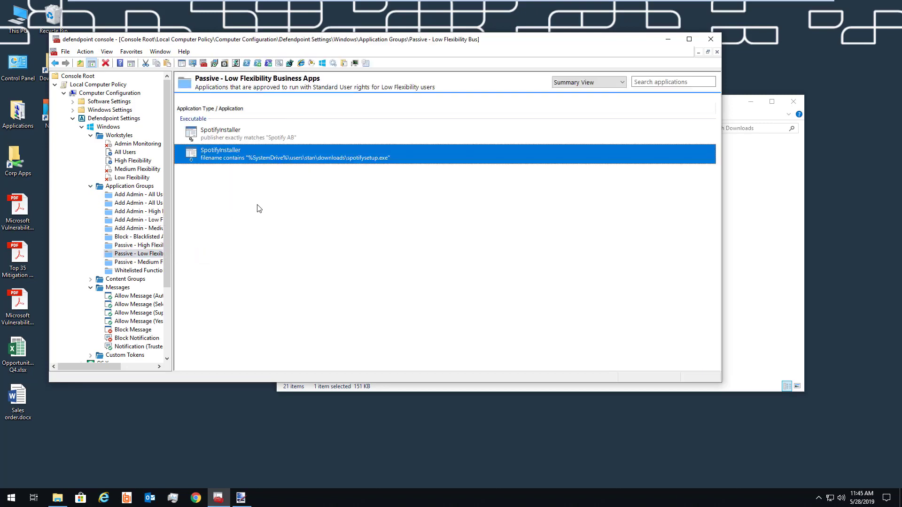
# Add a Publisher criterion (Spotify AB) to the new SpotifyInstaller rule.
pyautogui.doubleClick(250, 163)
pyautogui.click(310, 137)
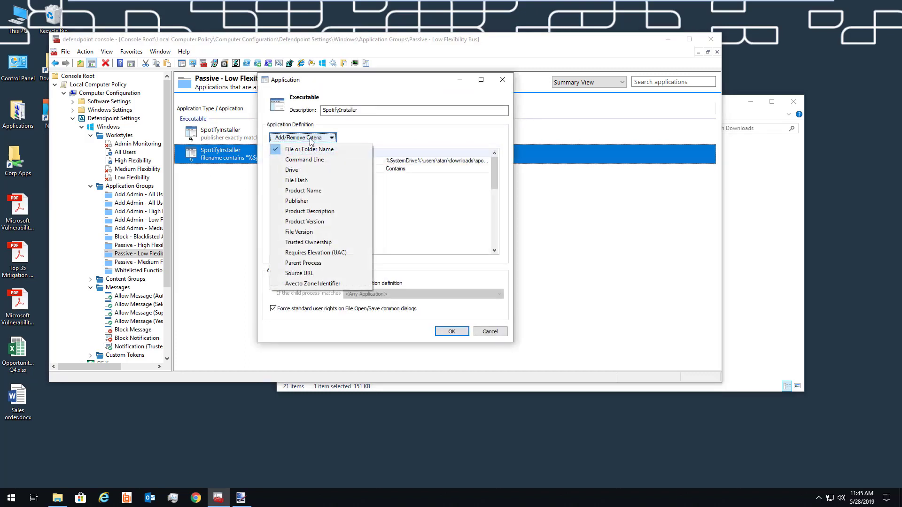
pyautogui.click(314, 201)
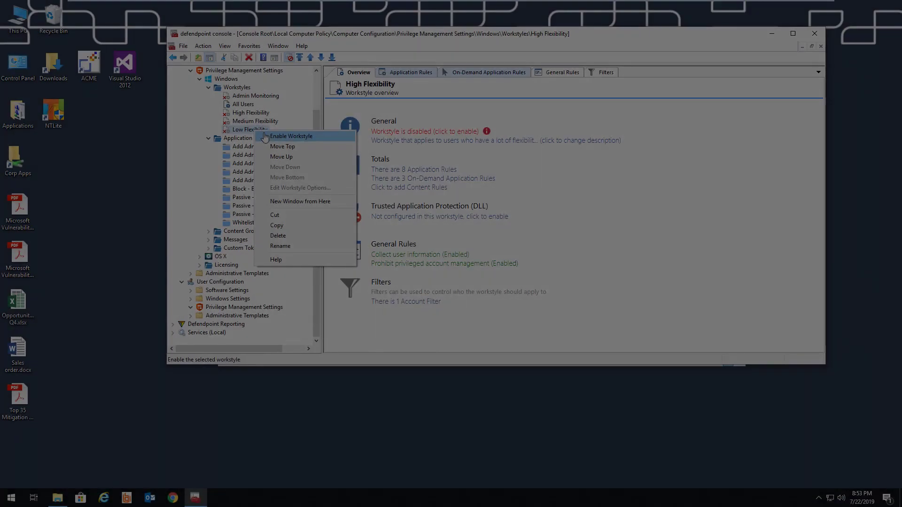
# Run the paint.net installer and submit the justification 'I want to install this to edit a picture for a project'.
pyautogui.click(291, 136)
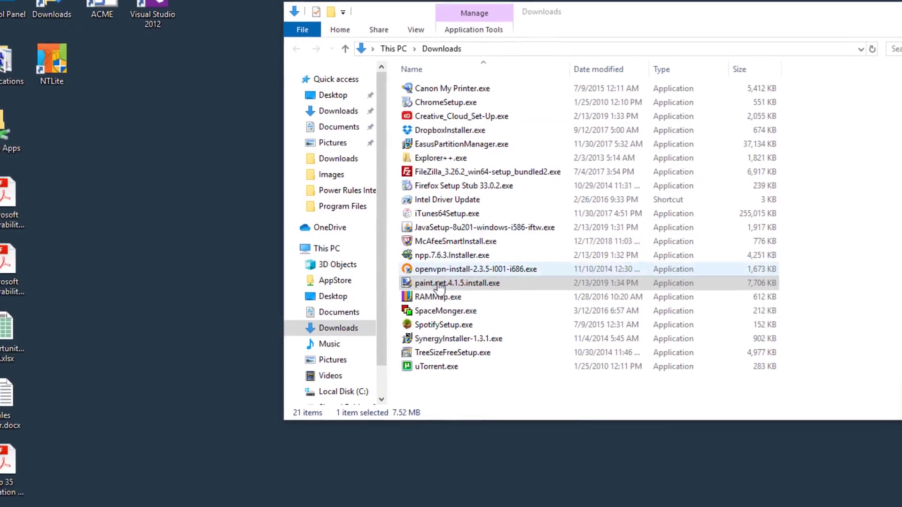
pyautogui.click(425, 282)
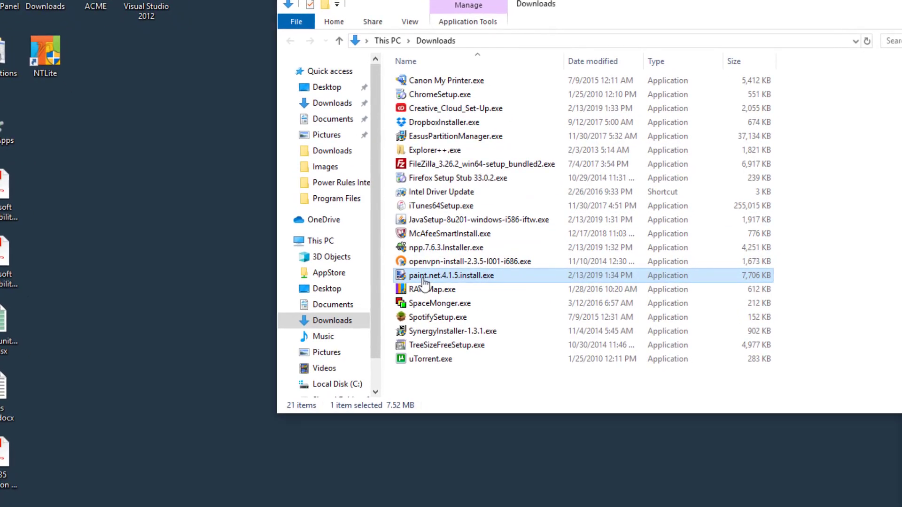
pyautogui.moveTo(422, 284)
pyautogui.press('Return')
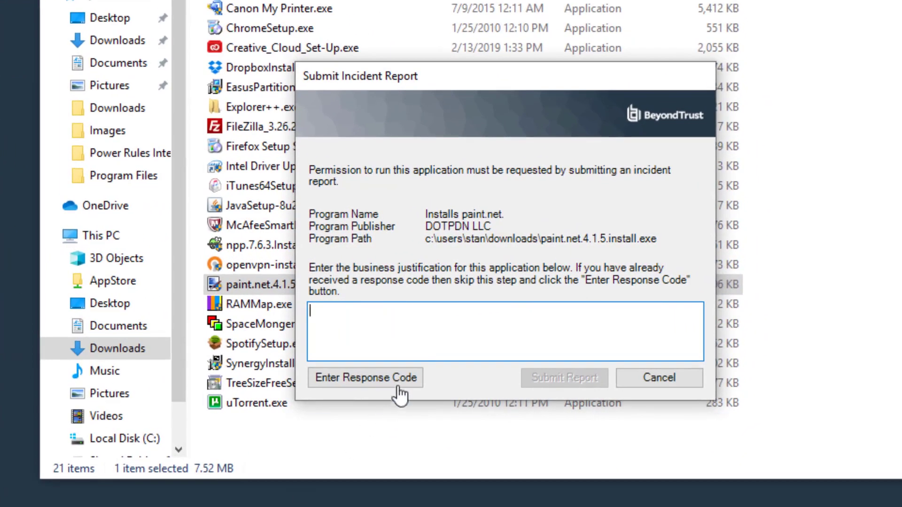
pyautogui.write('I')
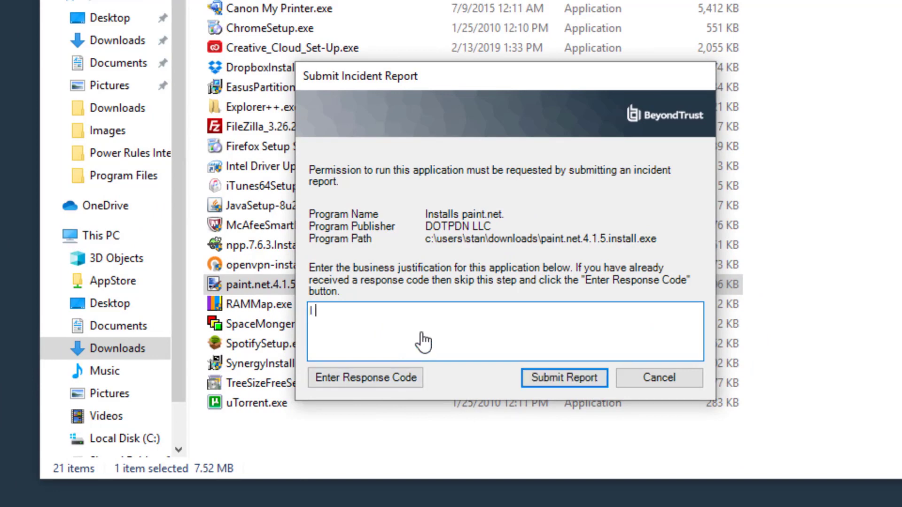
pyautogui.write(' want to install this to edit a picture for a project')
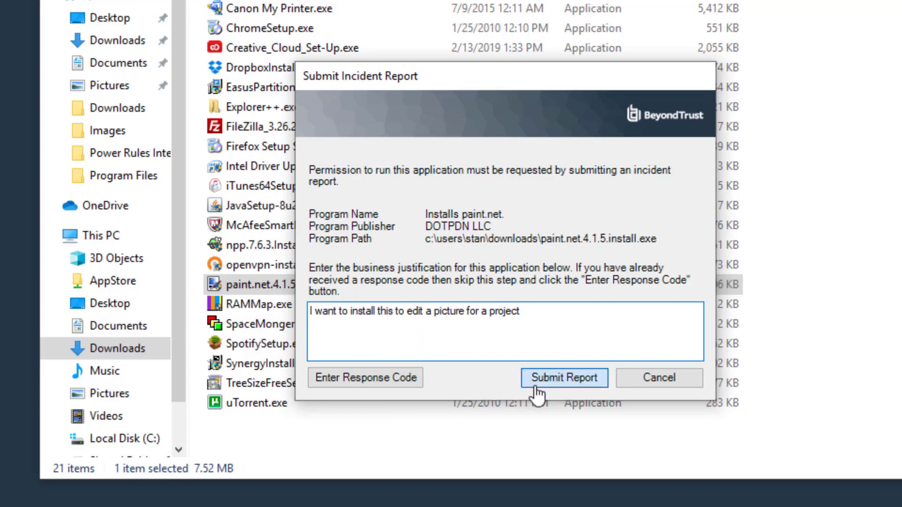
pyautogui.click(537, 381)
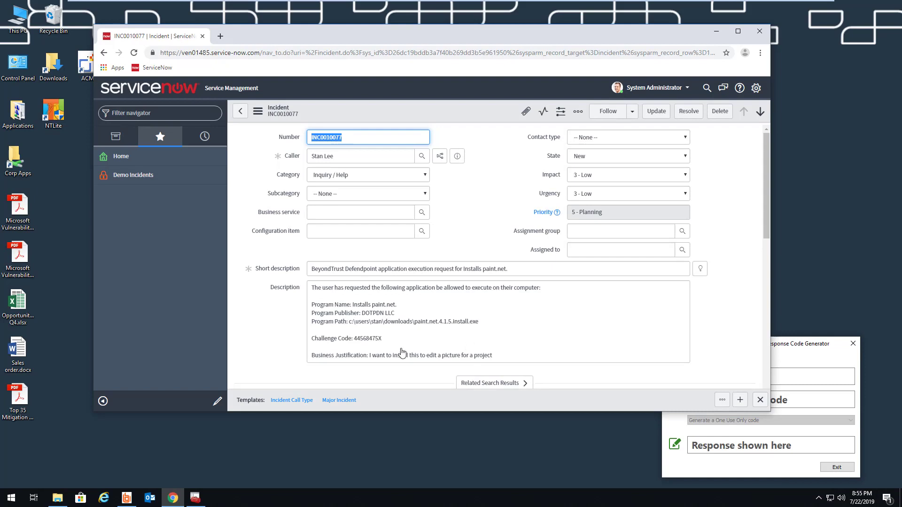
# Copy the challenge code from the paint.net incident's description.
pyautogui.moveTo(381, 339); pyautogui.dragTo(353, 340)
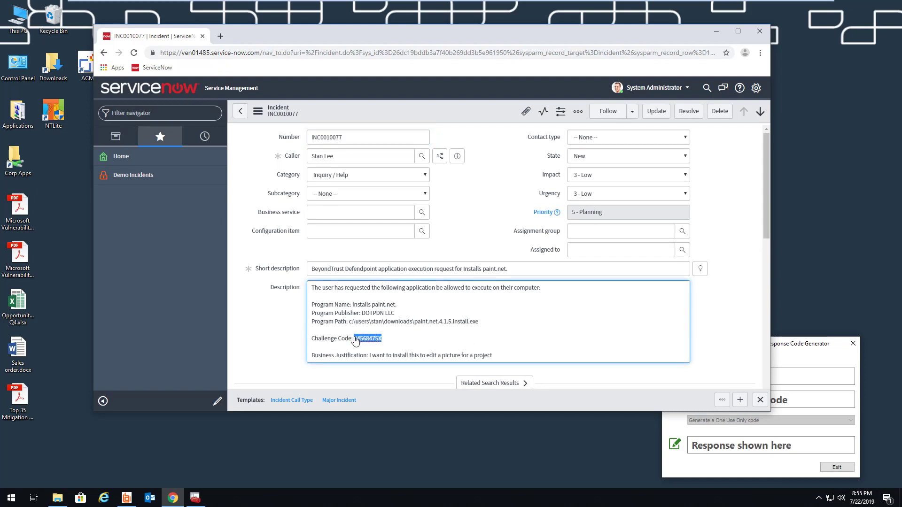
pyautogui.rightClick(364, 339)
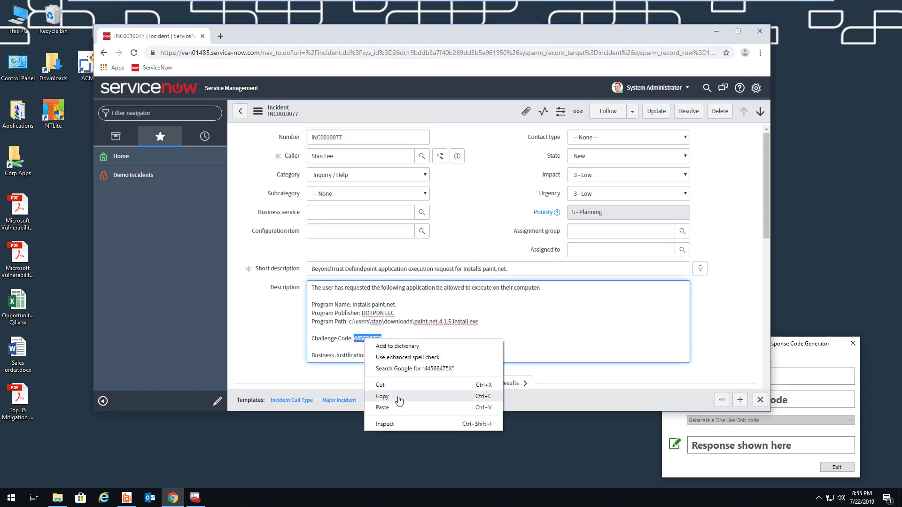
pyautogui.click(397, 397)
# Paste the challenge code into the Response Code Generator and enter the shared key.
pyautogui.click(790, 363)
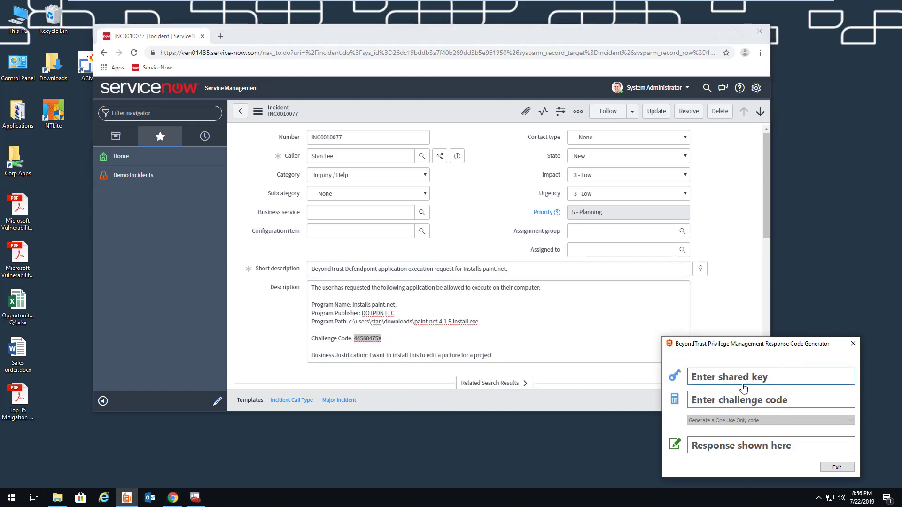
pyautogui.click(703, 403)
pyautogui.rightClick(703, 402)
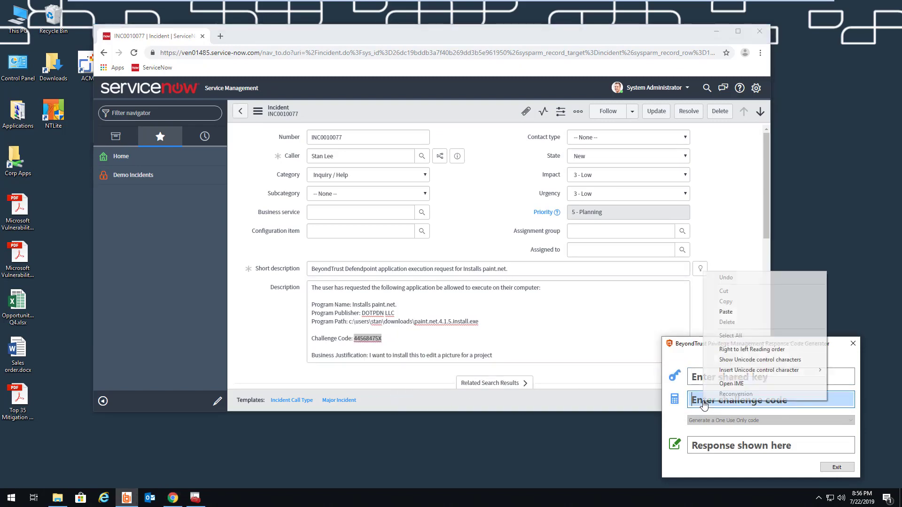
pyautogui.click(723, 323)
pyautogui.click(720, 378)
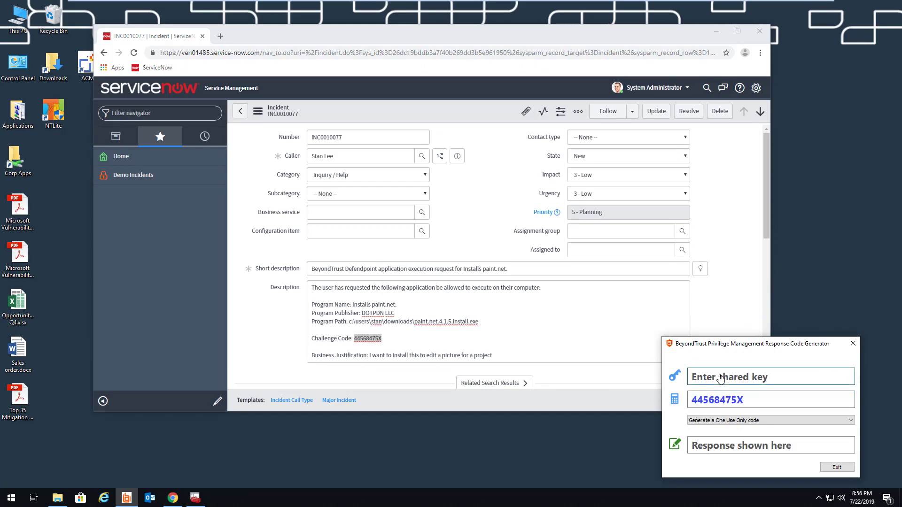
pyautogui.write('****')
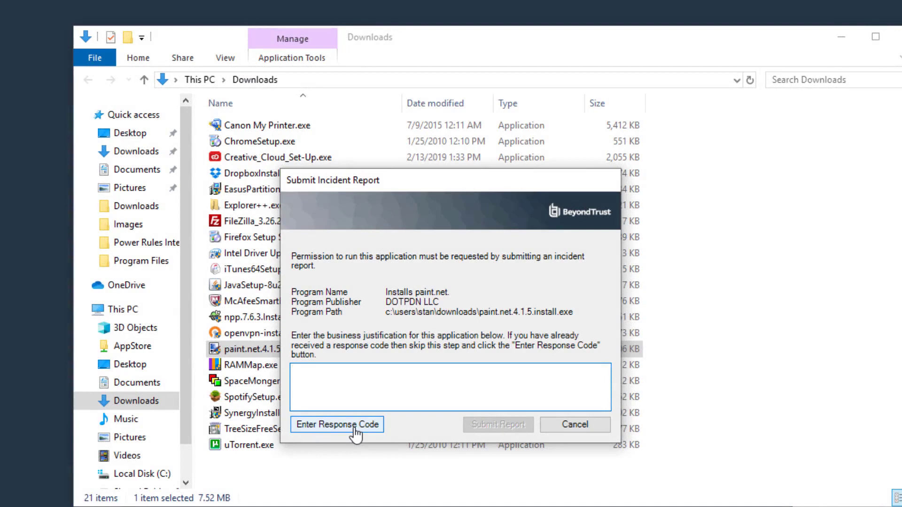
# Paste the generated response code into the IT Security Policy dialog so the paint.net installer runs.
pyautogui.click(354, 429)
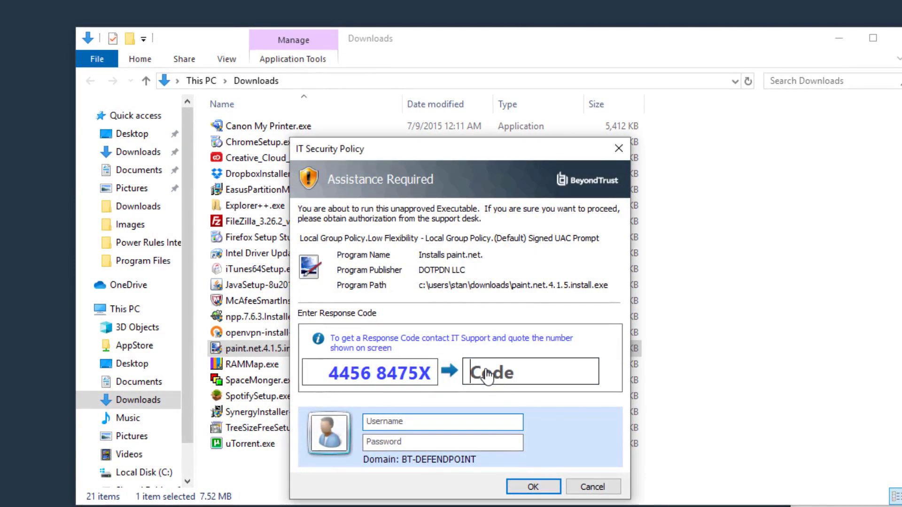
pyautogui.click(487, 376)
pyautogui.hotkey('ctrl', 'v')
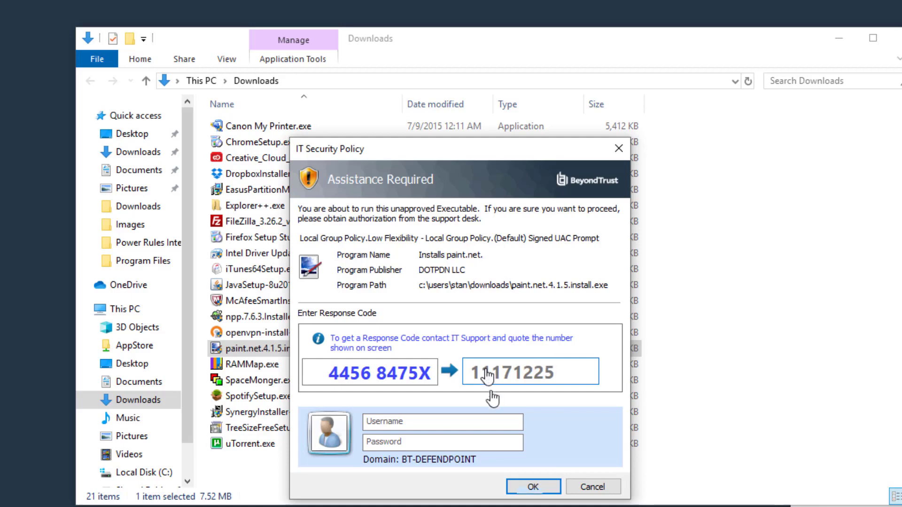
pyautogui.click(525, 491)
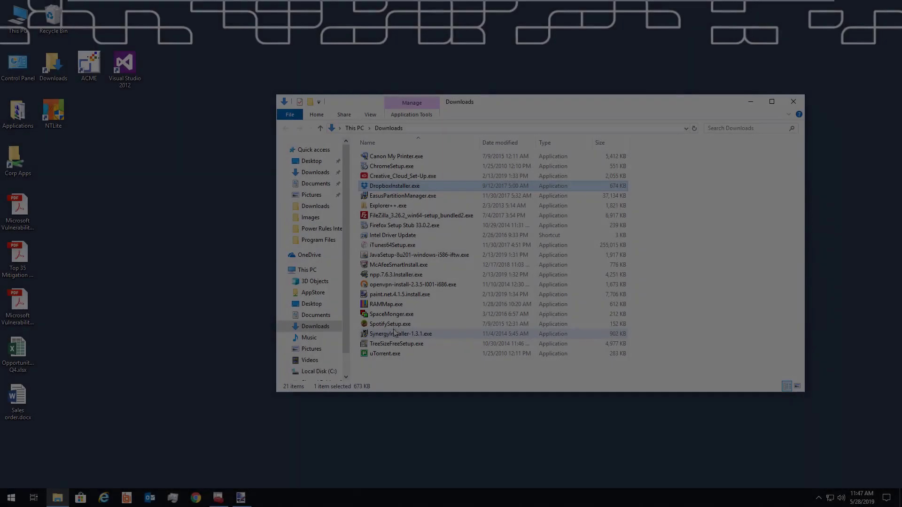
# Run SpotifySetup.exe from the Downloads folder to start downloading Spotify.
pyautogui.doubleClick(390, 324)
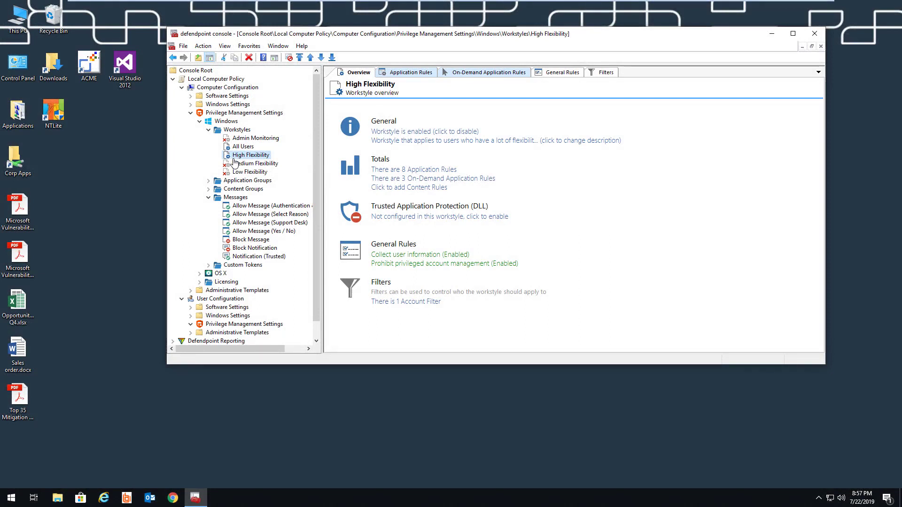
# Import the TAP (High Security) template into Privilege Management Settings.
pyautogui.rightClick(236, 113)
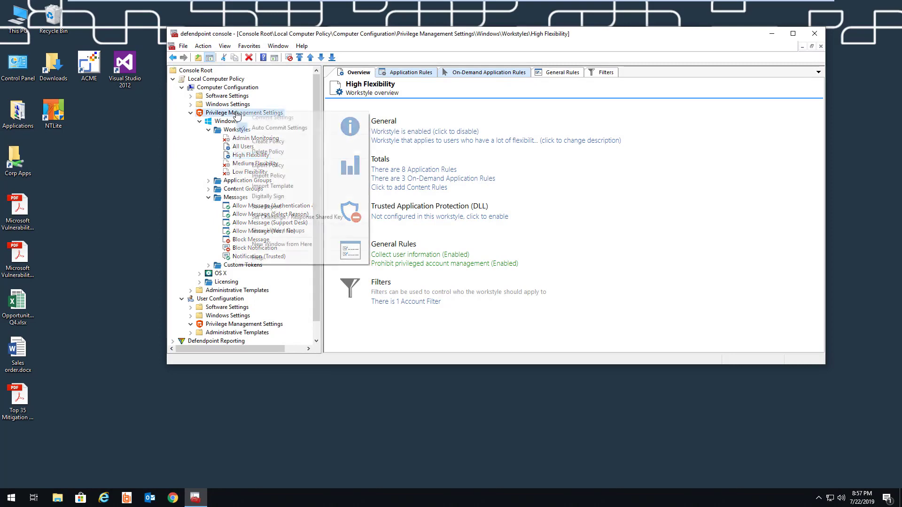
pyautogui.click(250, 186)
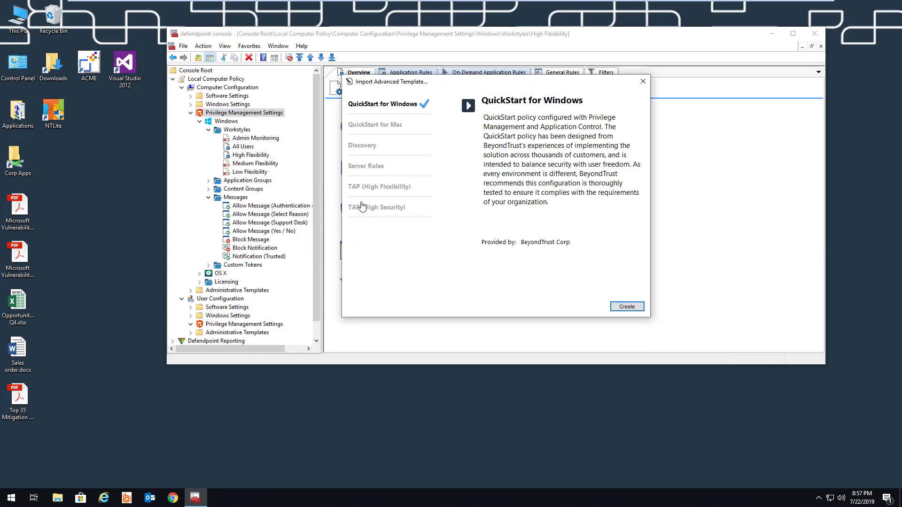
pyautogui.click(365, 208)
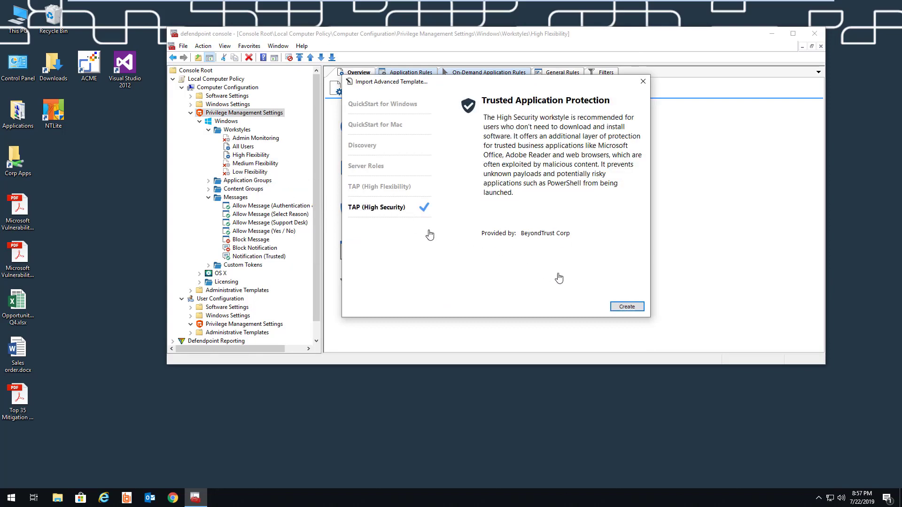
pyautogui.click(620, 306)
# Expand Workstyles and select the new Trusted Application Protection workstyle.
pyautogui.click(208, 130)
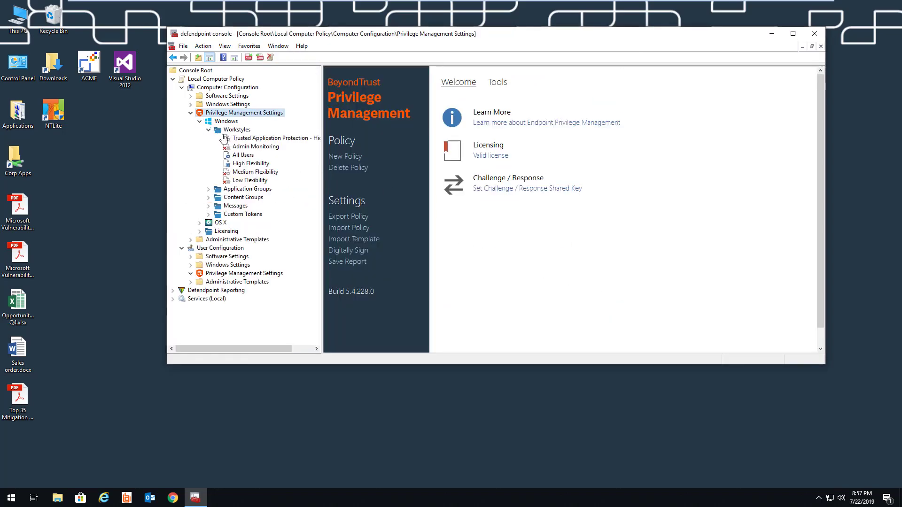
pyautogui.rightClick(237, 140)
pyautogui.click(237, 140)
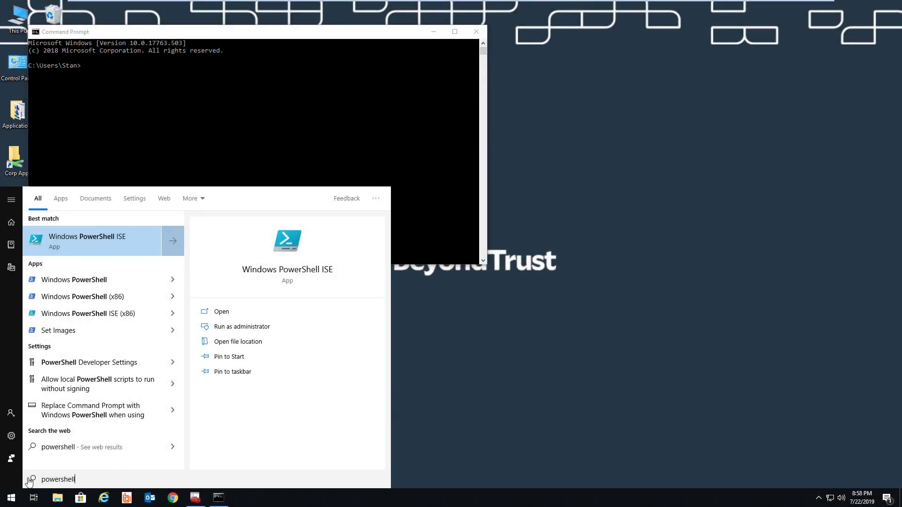
# Open Windows PowerShell from the Start search results, then start Outlook from the taskbar.
pyautogui.click(87, 287)
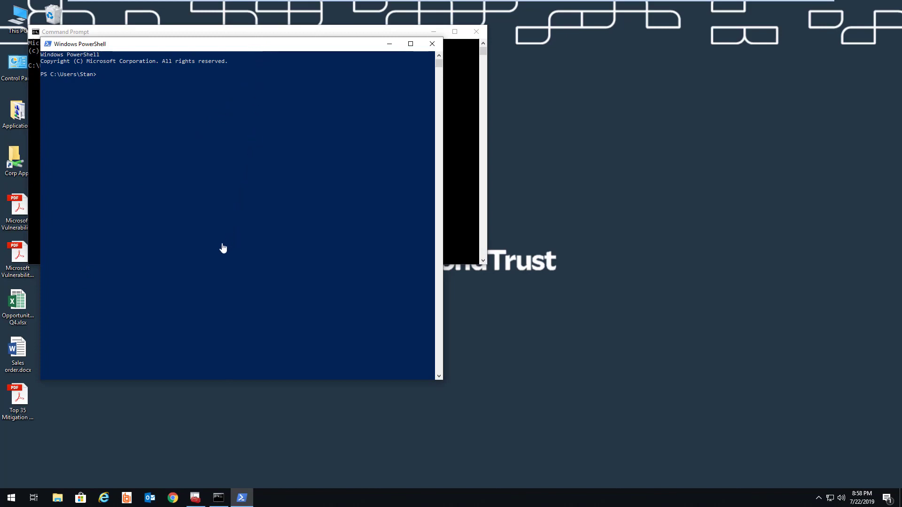
pyautogui.click(142, 502)
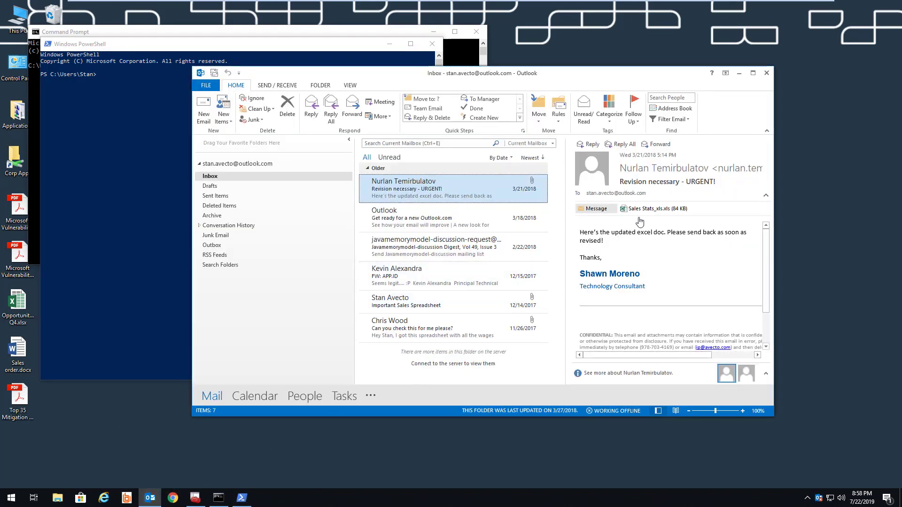
# Open the Sales Stats_xls.xls attachment from the 'Revision necessary - URGENT!' email.
pyautogui.doubleClick(648, 212)
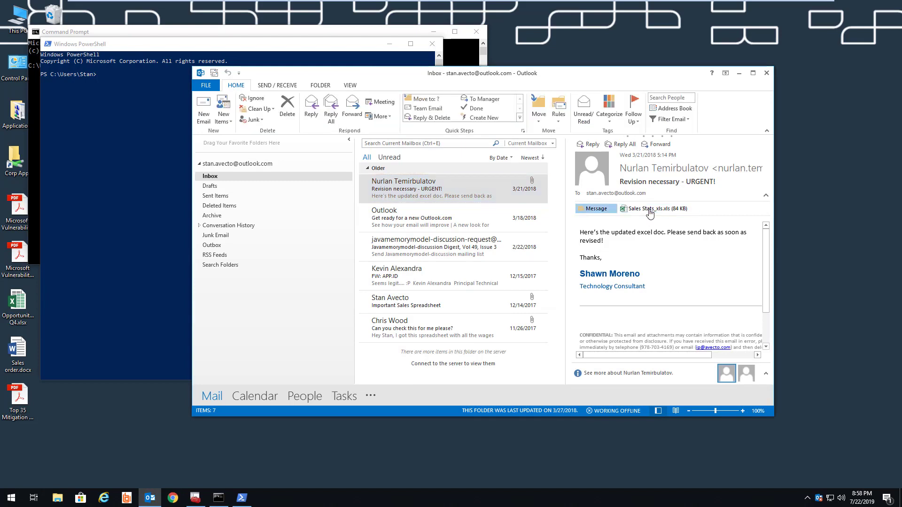
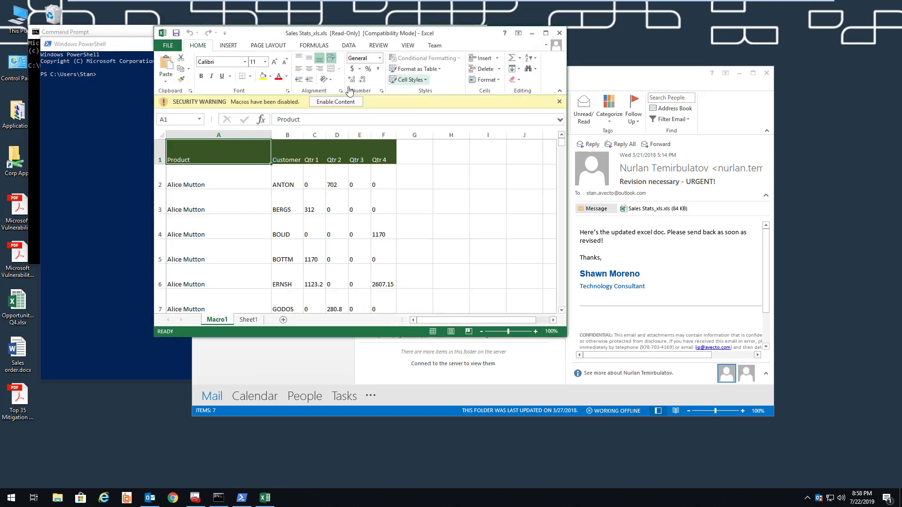
# Enable Content on the Sales Stats workbook's Security Warning bar so its macros run.
pyautogui.click(330, 103)
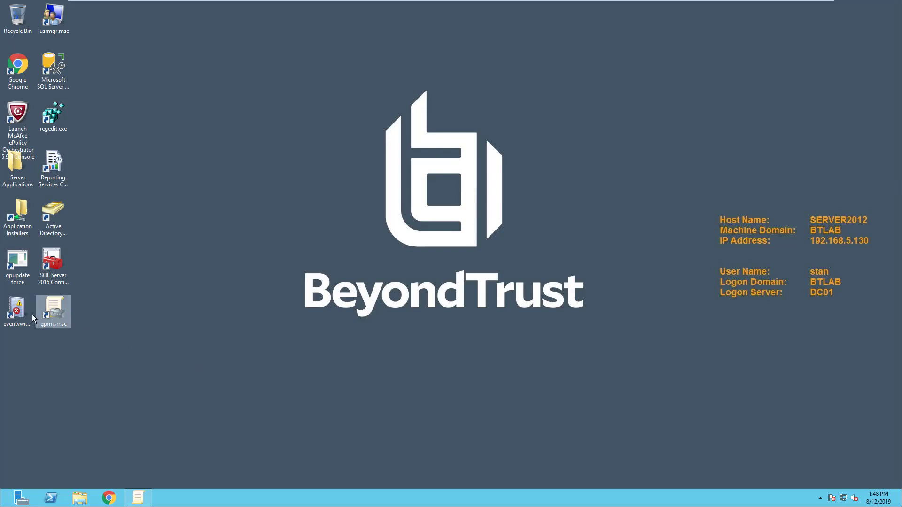
# Open the Security log under Windows Logs in Event Viewer.
pyautogui.doubleClick(17, 309)
pyautogui.click(113, 79)
pyautogui.click(143, 96)
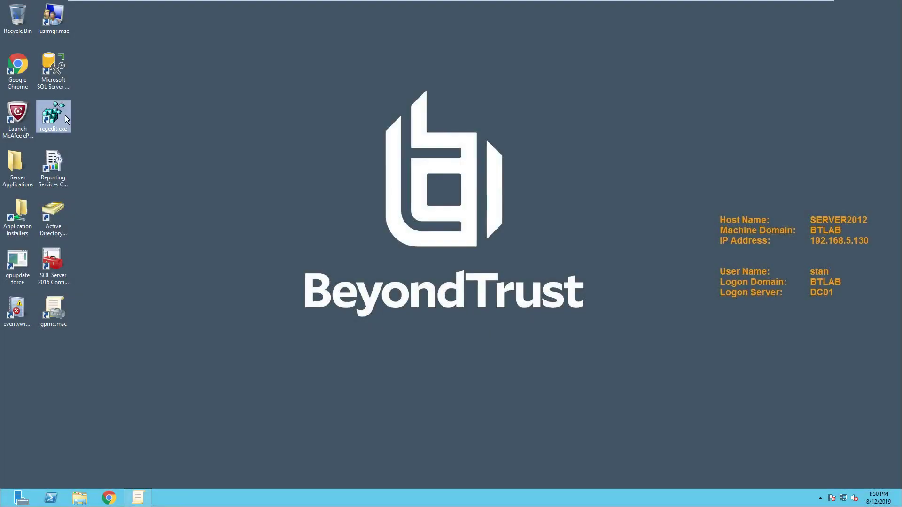
# Try creating a new key under HKEY_LOCAL_MACHINE\SOFTWARE in Registry Editor.
pyautogui.doubleClick(66, 115)
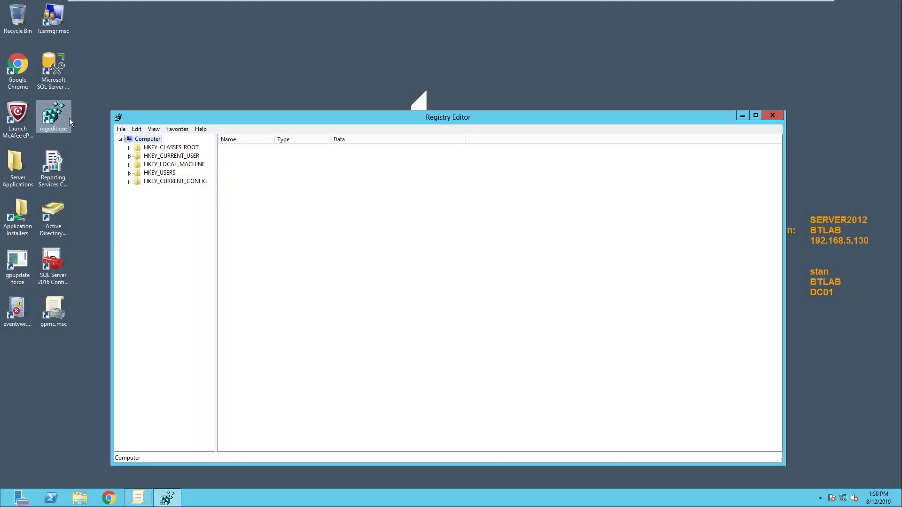
pyautogui.click(129, 165)
pyautogui.click(149, 207)
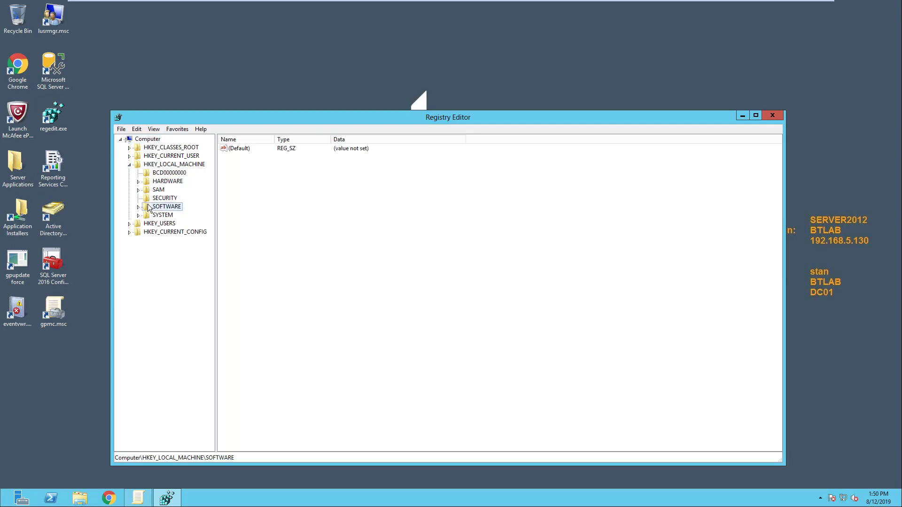
pyautogui.rightClick(150, 209)
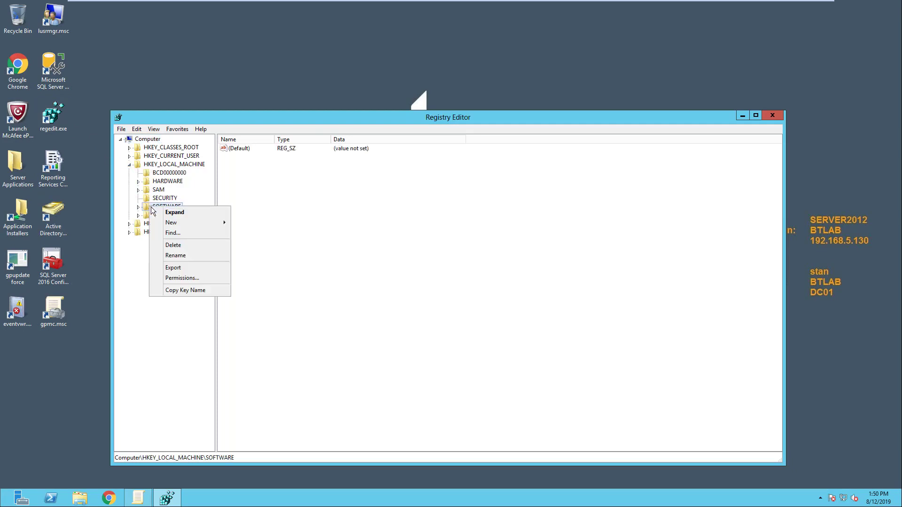
pyautogui.moveTo(193, 223)
pyautogui.click(260, 224)
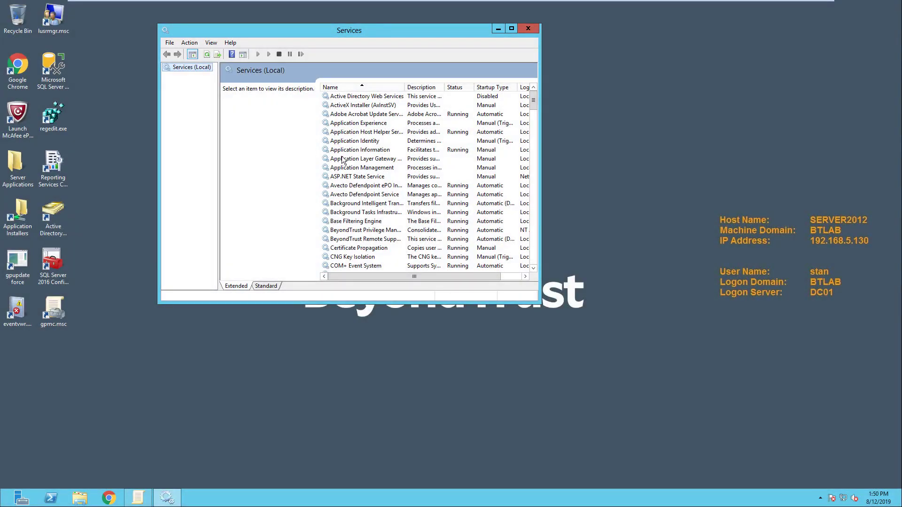
# Try stopping the Application Layer Gateway Service, elevating Services, and opening Ethernet0 properties.
pyautogui.rightClick(342, 160)
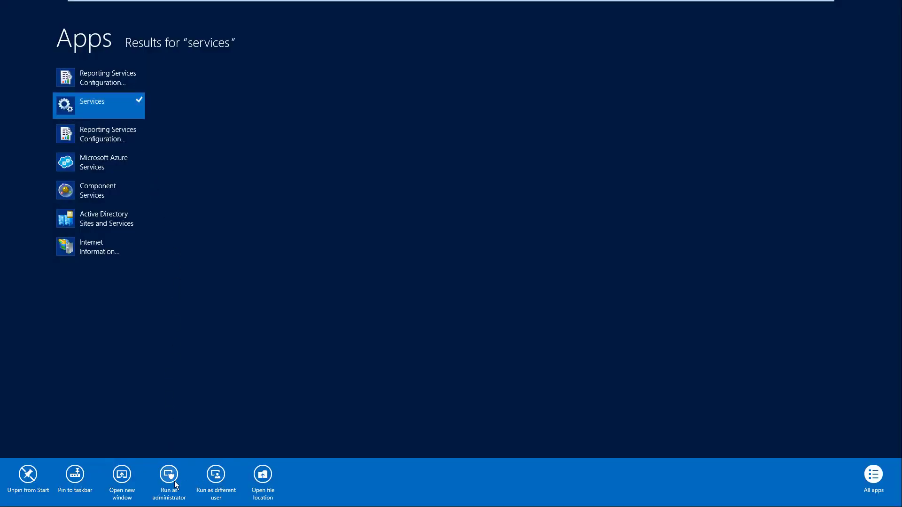
pyautogui.click(173, 483)
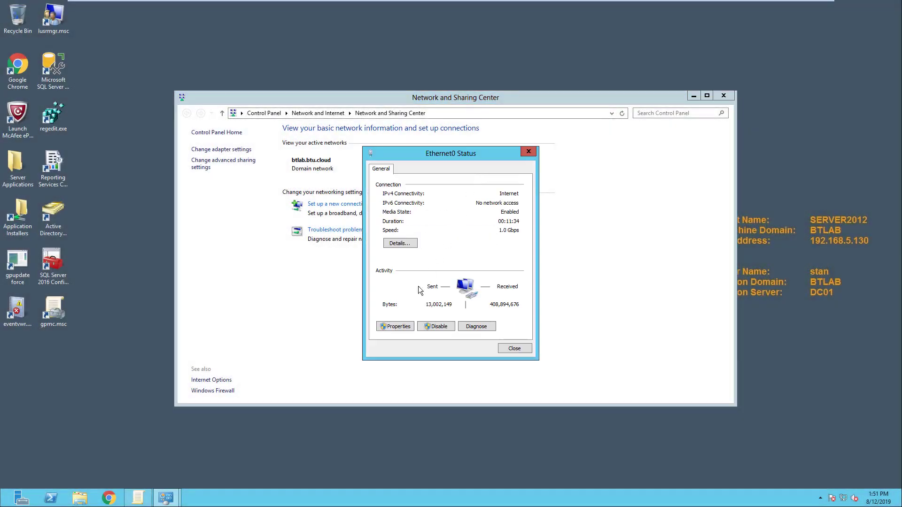
pyautogui.click(387, 328)
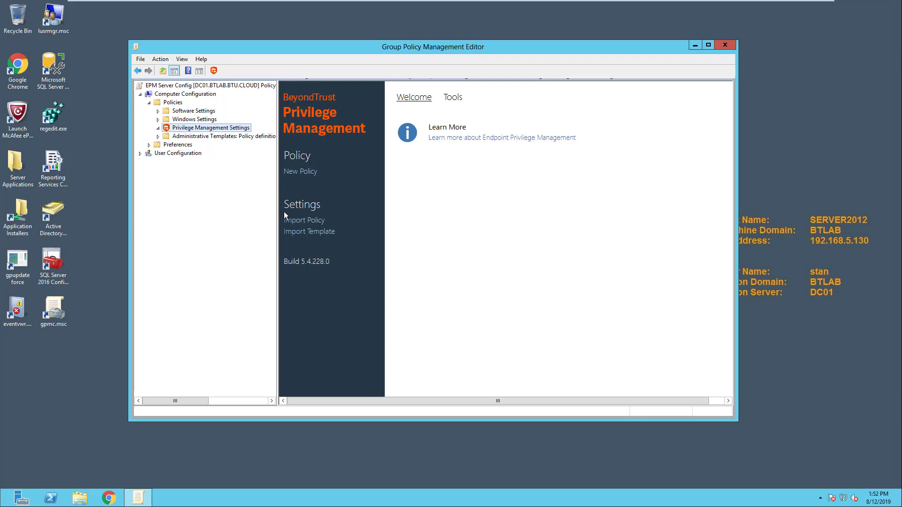
# Pick the QuickStart for Servers template from the Import Template list.
pyautogui.click(308, 232)
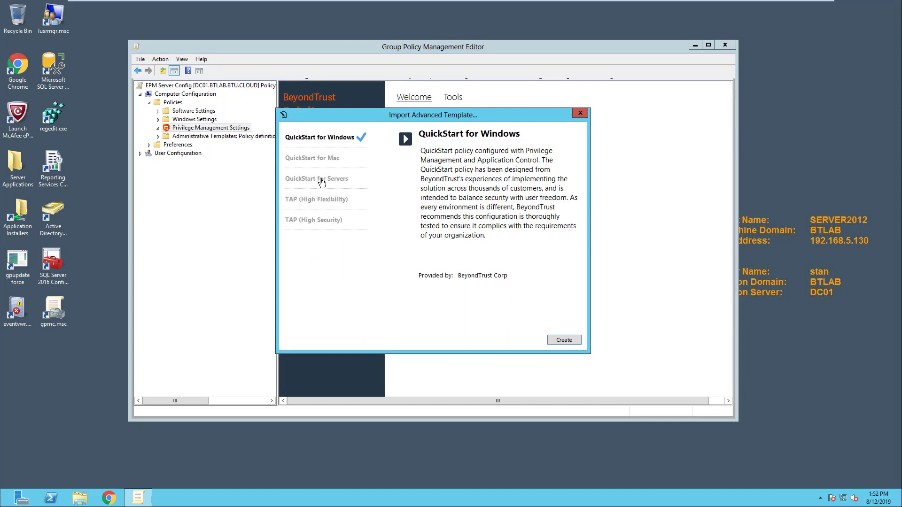
pyautogui.click(321, 181)
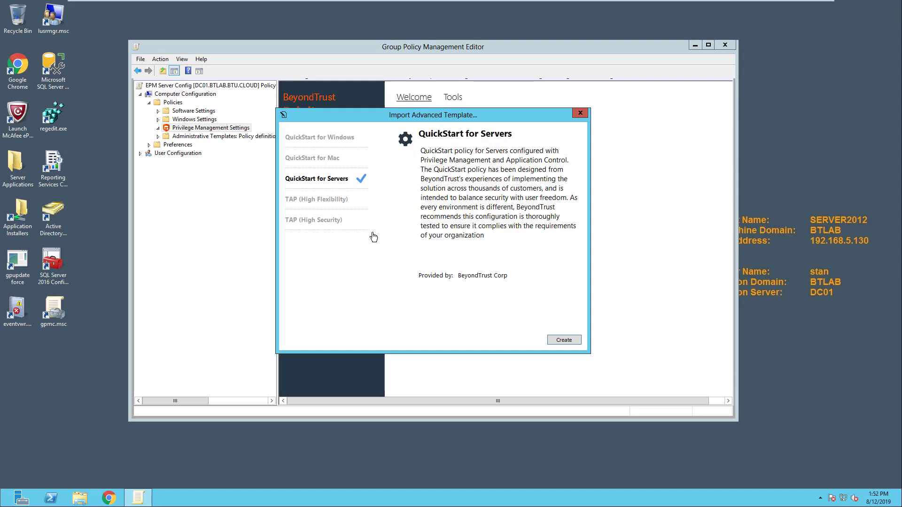
# Create the QuickStart for Servers policy and expand Windows > Workstyles.
pyautogui.click(565, 340)
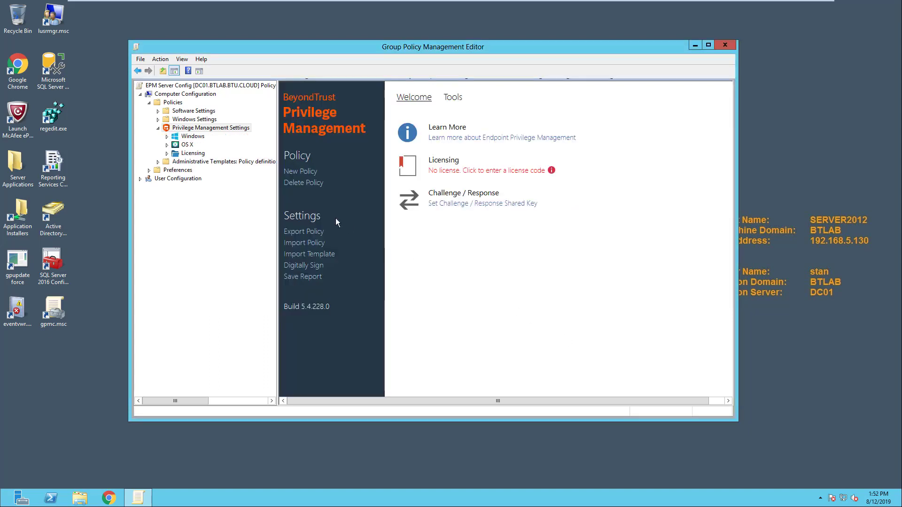
pyautogui.click(167, 136)
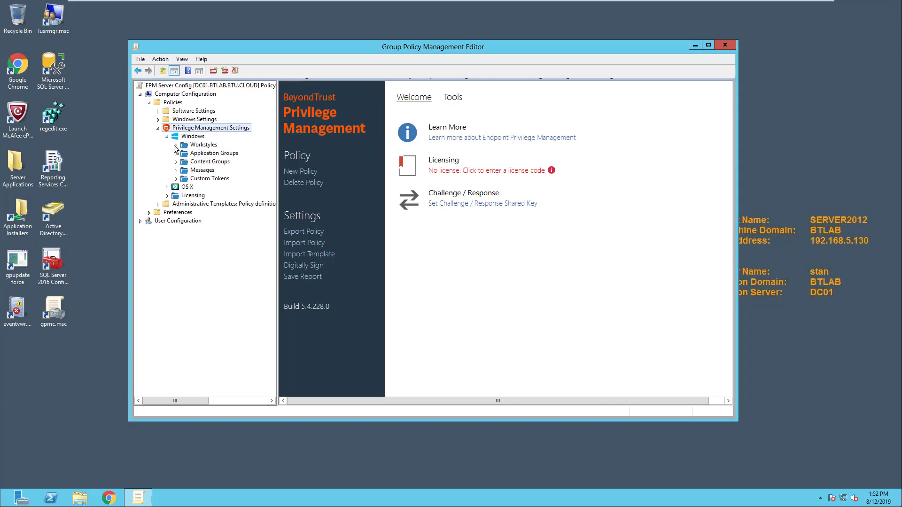
pyautogui.click(176, 145)
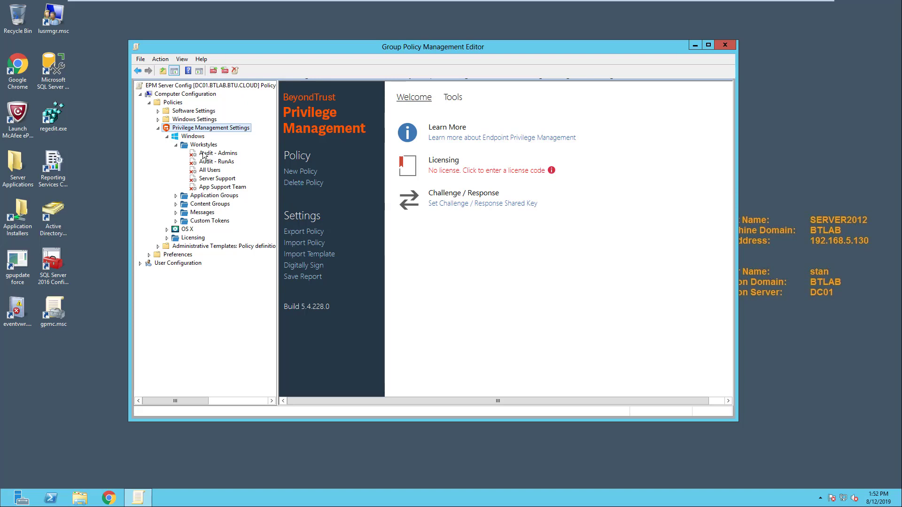
# Turn on Audit - Admins, Audit - RunAs, All Users and Server Support via Enable Workstyle.
pyautogui.rightClick(203, 153)
pyautogui.click(209, 158)
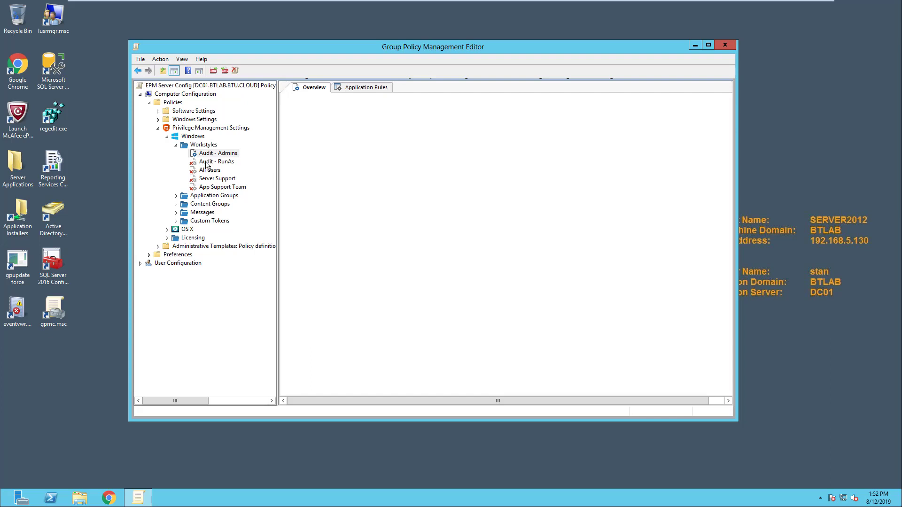
pyautogui.rightClick(206, 164)
pyautogui.click(212, 175)
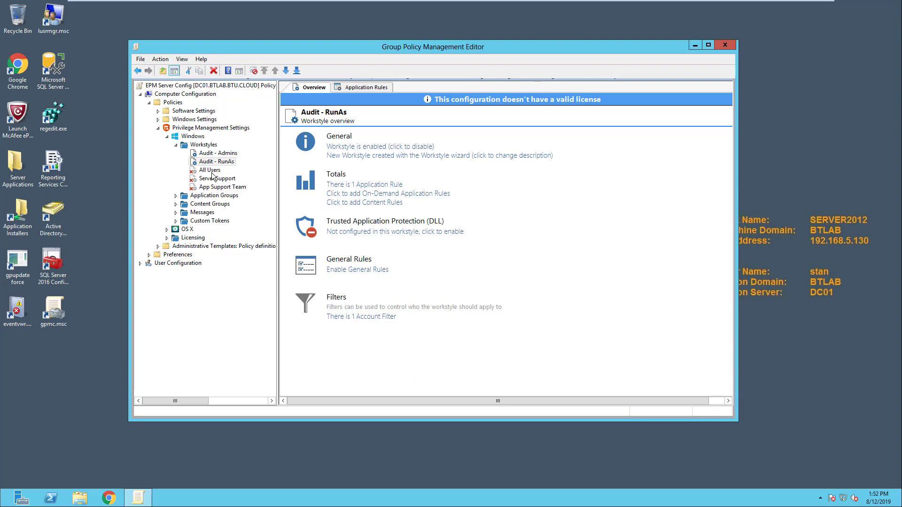
pyautogui.rightClick(211, 170)
pyautogui.press('Escape')
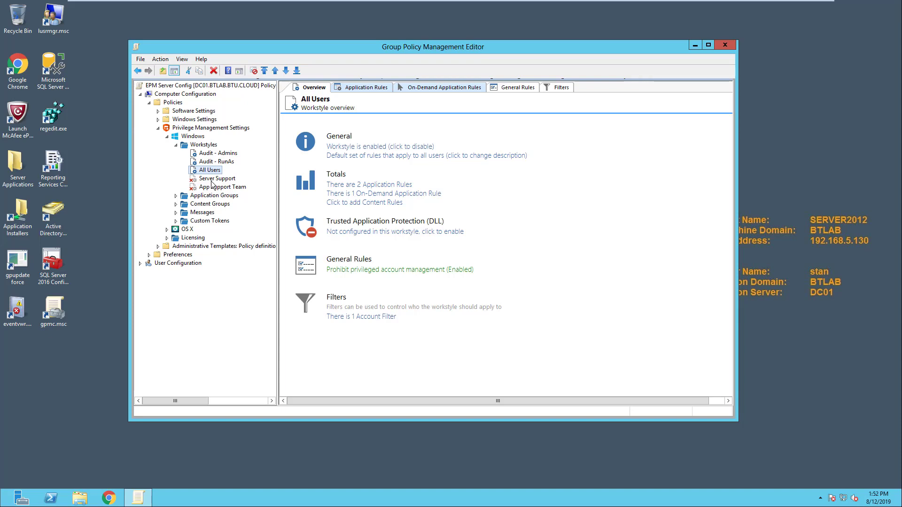
pyautogui.rightClick(213, 180)
pyautogui.click(216, 186)
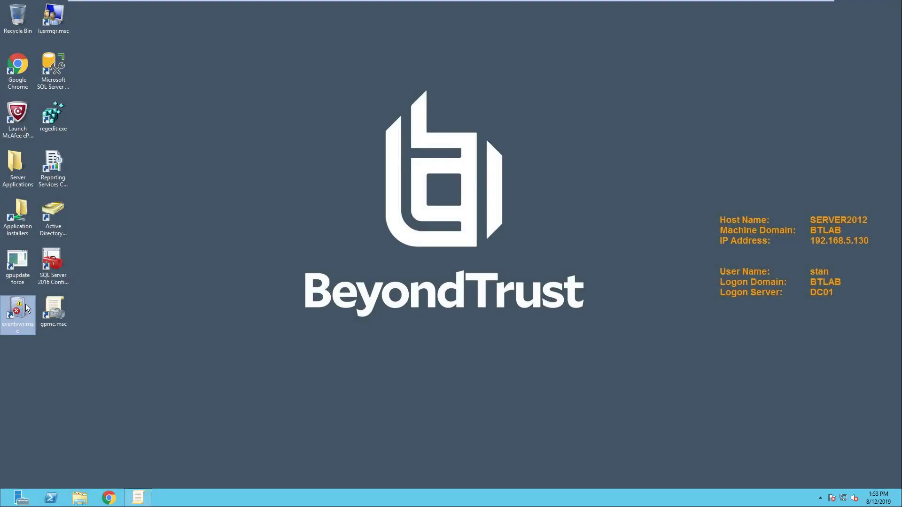
# Run Event Viewer elevated with the account password, view the Security log, then open Ethernet0 properties.
pyautogui.rightClick(26, 308)
pyautogui.click(108, 145)
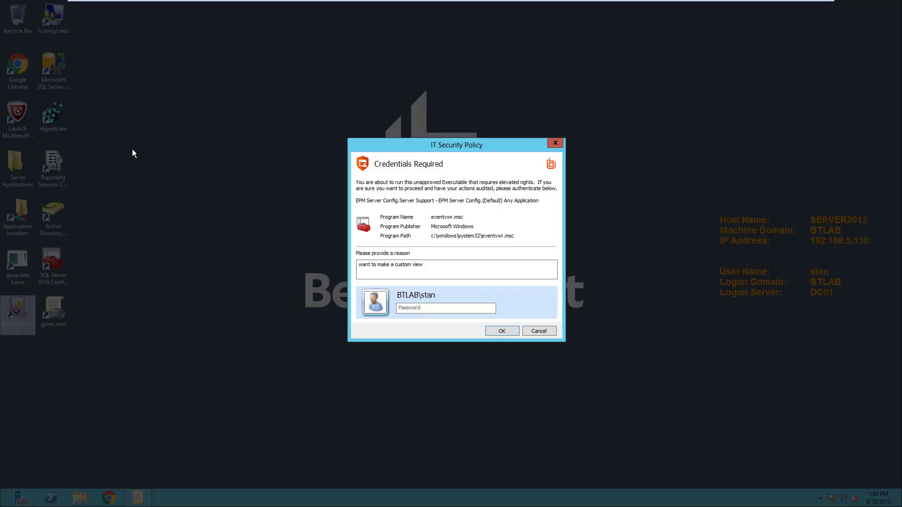
pyautogui.click(416, 308)
pyautogui.write('Password1')
pyautogui.press('Return')
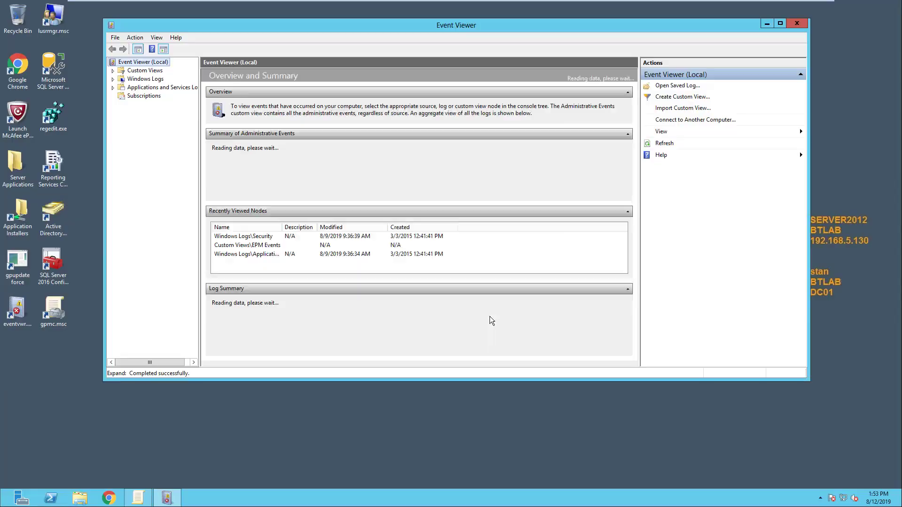
pyautogui.click(113, 79)
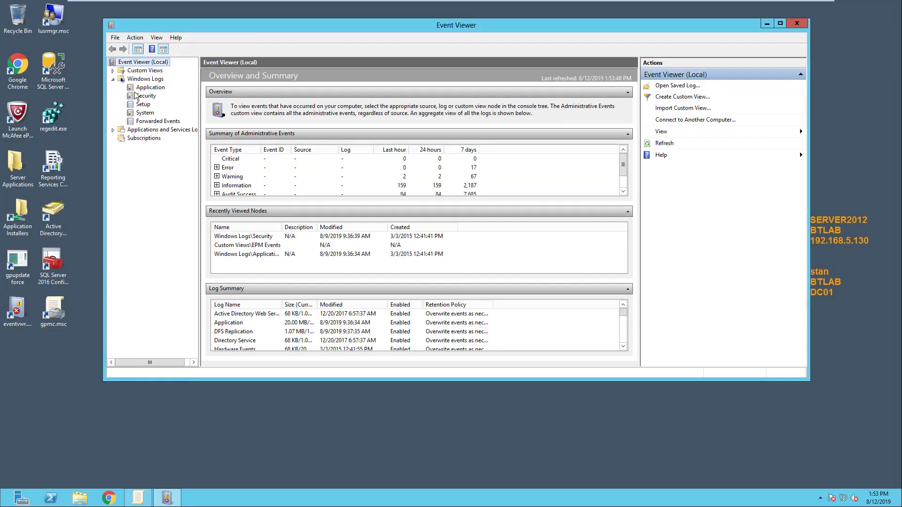
pyautogui.click(136, 95)
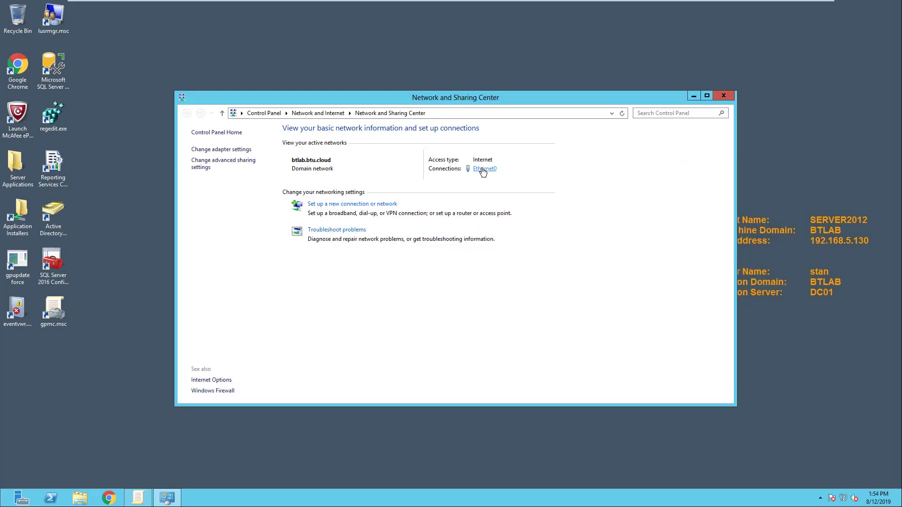
pyautogui.click(483, 170)
pyautogui.click(390, 325)
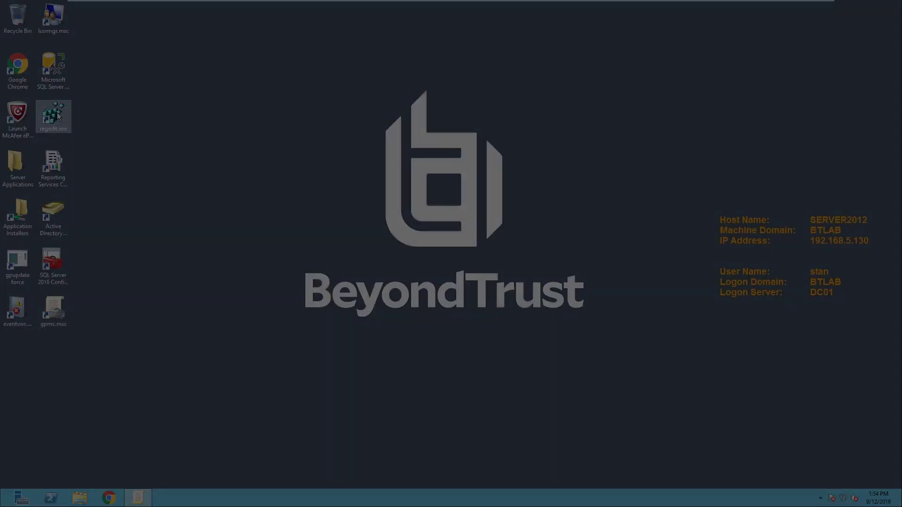
# Run regedit.exe as administrator with reason 'I need to change a key' and the password.
pyautogui.rightClick(58, 114)
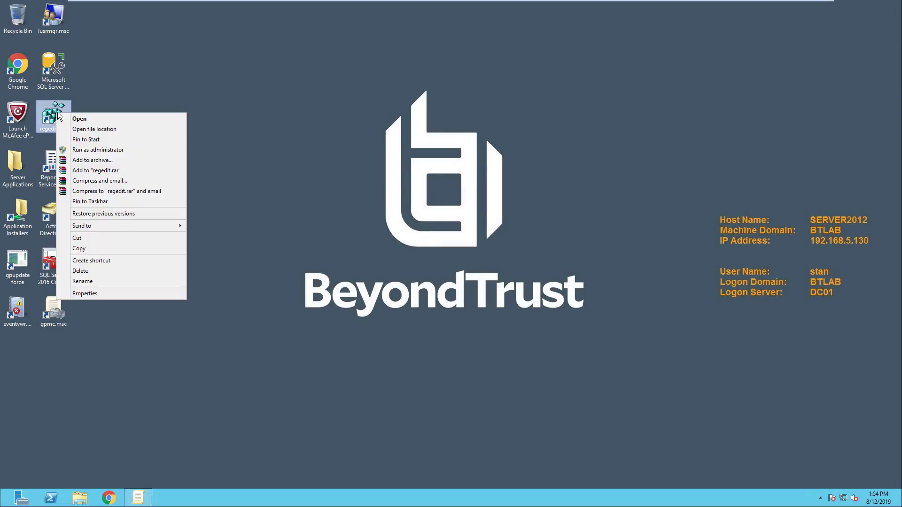
pyautogui.click(96, 150)
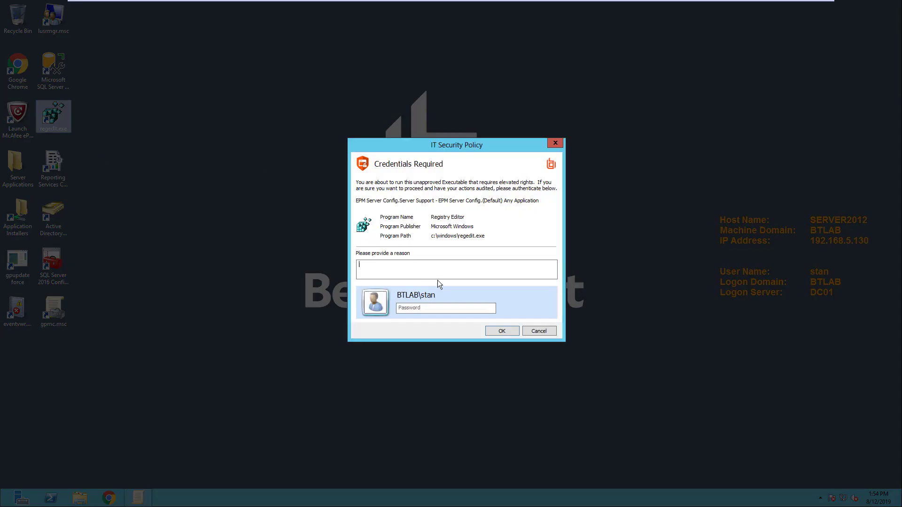
pyautogui.write('I need to change a key')
pyautogui.press('Tab')
pyautogui.write('********')
pyautogui.press('Return')
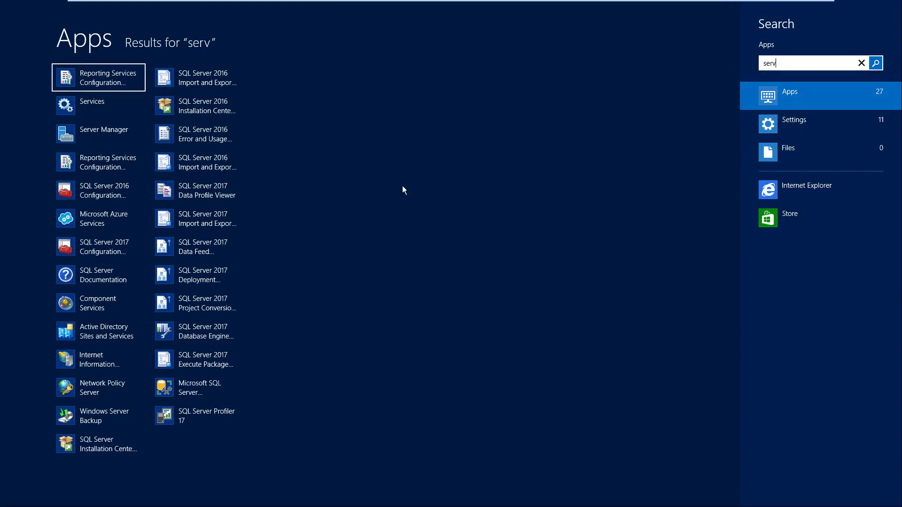
# Run Services as administrator with reason 'need to restart a service' and the password.
pyautogui.rightClick(98, 106)
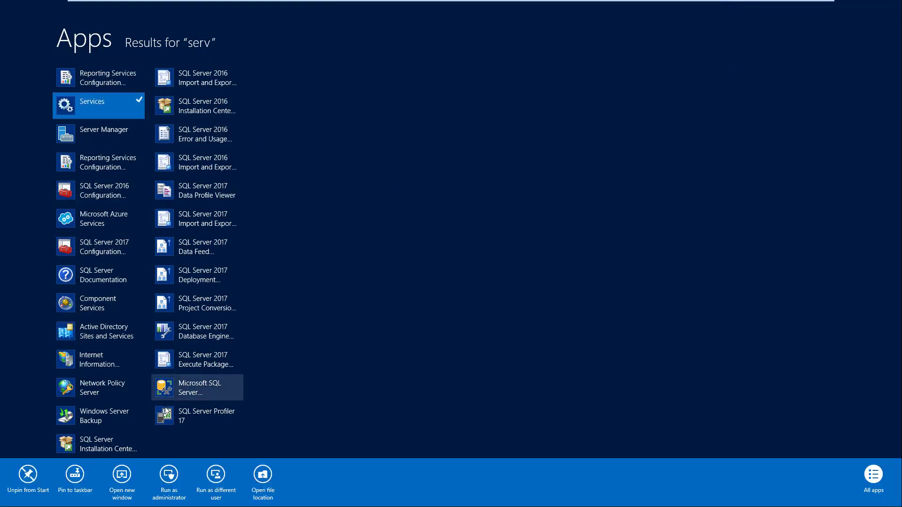
pyautogui.click(169, 475)
pyautogui.write('need to res')
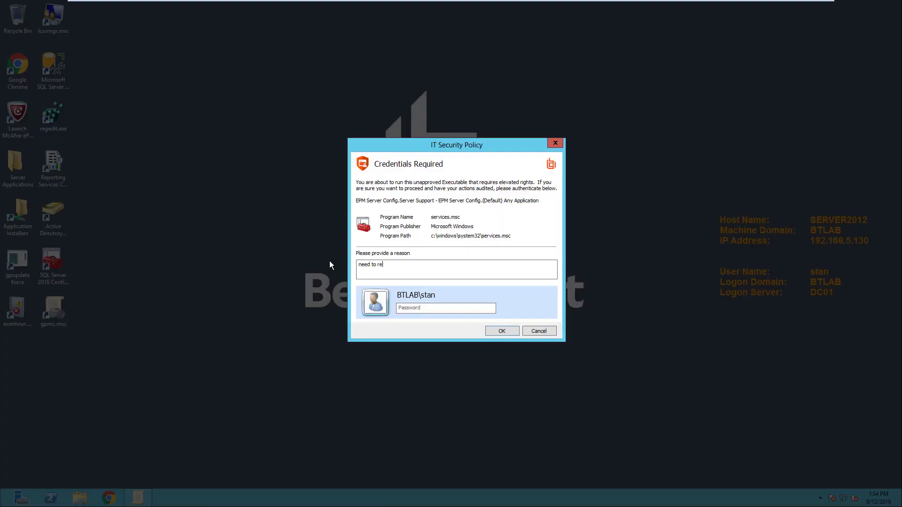
pyautogui.write('tart a service')
pyautogui.press('Tab')
pyautogui.write('******')
pyautogui.press('Return')
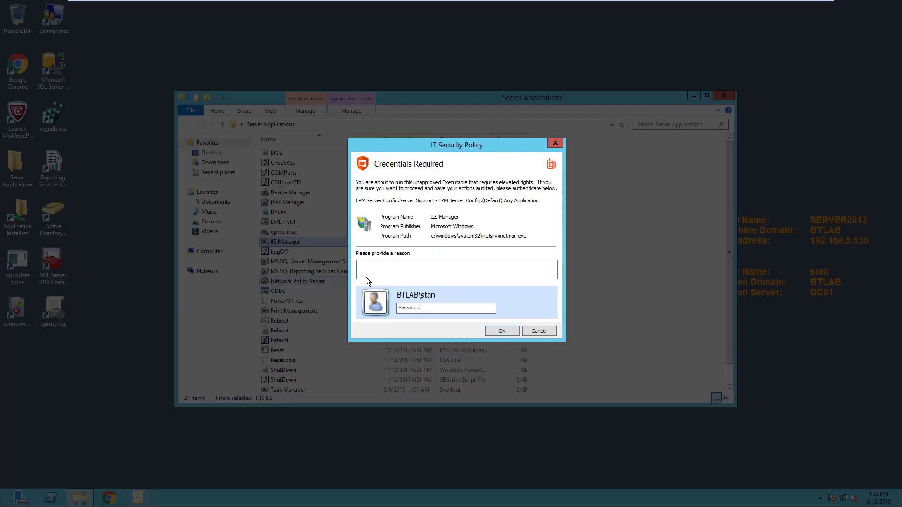
# Open IIS Manager elevated with reason 'I want to run this with admin' and the password.
pyautogui.write('I want to run this with admin')
pyautogui.press('Tab')
pyautogui.write('•••••')
pyautogui.press('Return')
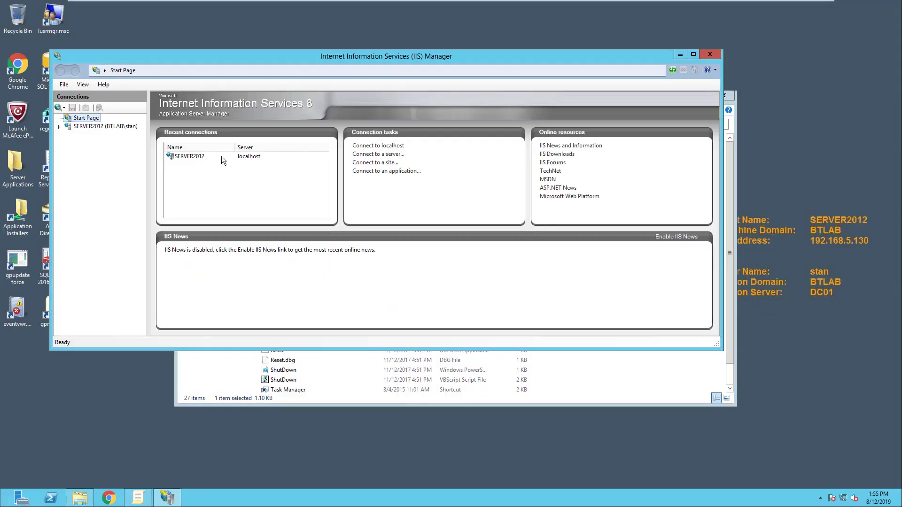
# Open the SERVER2012 connection in IIS Manager, then launch gpmc.msc as an alternate admin account.
pyautogui.rightClick(193, 157)
pyautogui.click(207, 162)
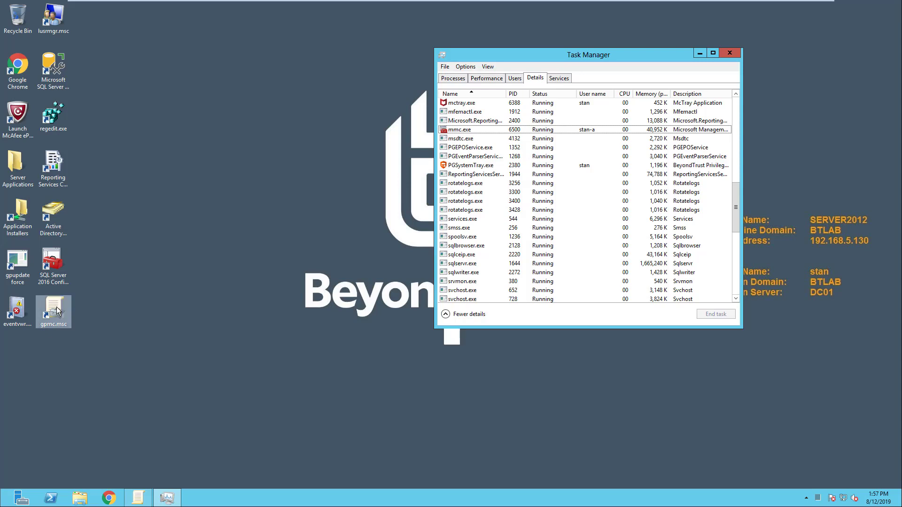
pyautogui.rightClick(62, 301)
pyautogui.click(113, 136)
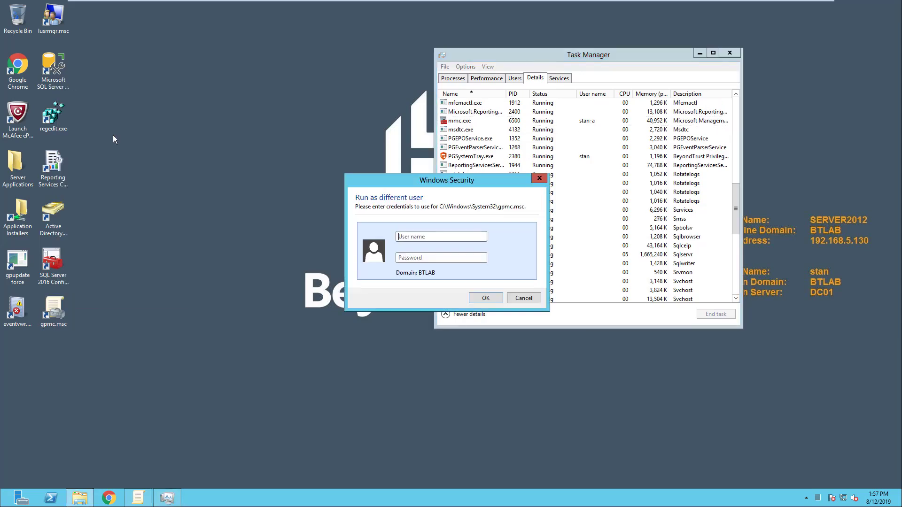
pyautogui.write('stan-a')
pyautogui.press('Tab')
pyautogui.write('********')
pyautogui.press('Return')
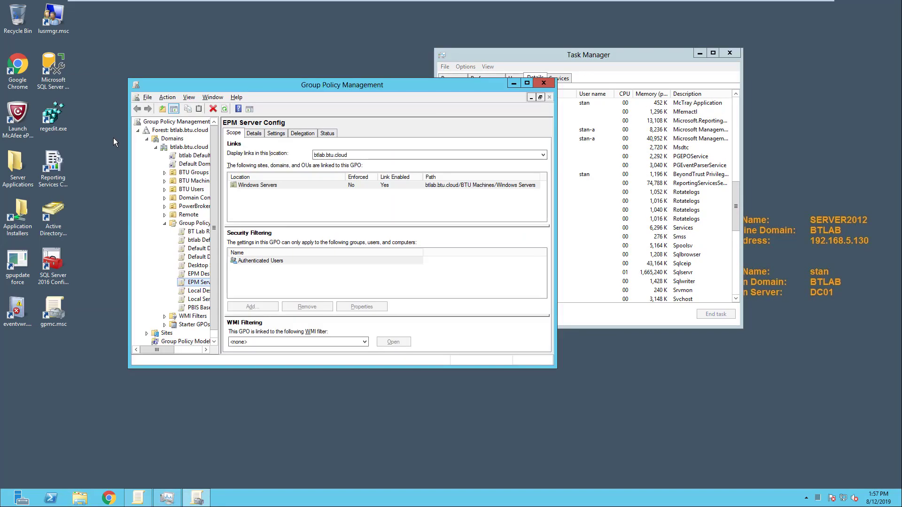
pyautogui.rightClick(193, 292)
pyautogui.click(444, 347)
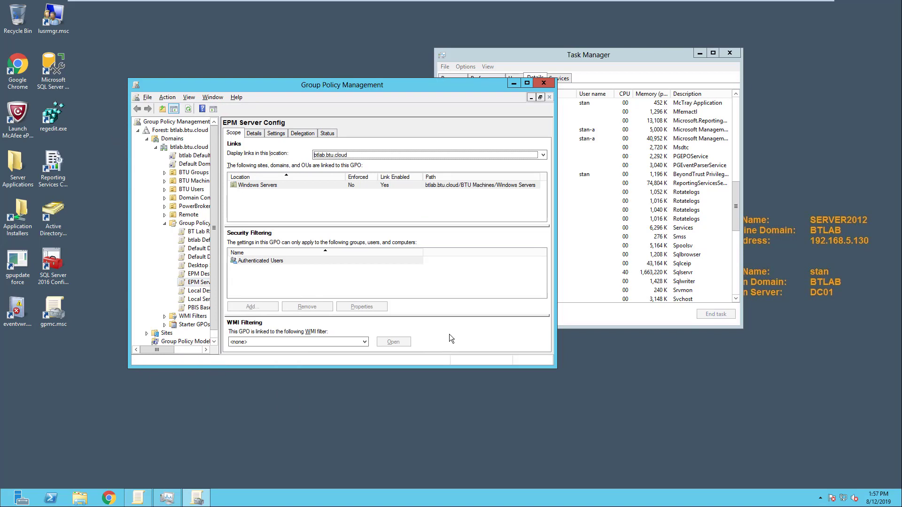
# Open Event 100 in the Application log and highlight its Workstyle, Application Group and account lines.
pyautogui.click(24, 307)
pyautogui.doubleClick(24, 306)
pyautogui.click(114, 79)
pyautogui.click(149, 88)
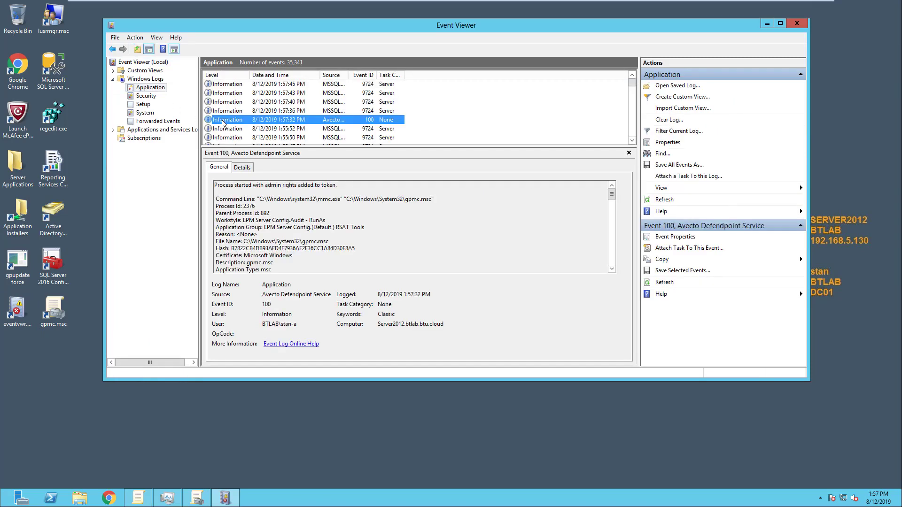
pyautogui.doubleClick(223, 123)
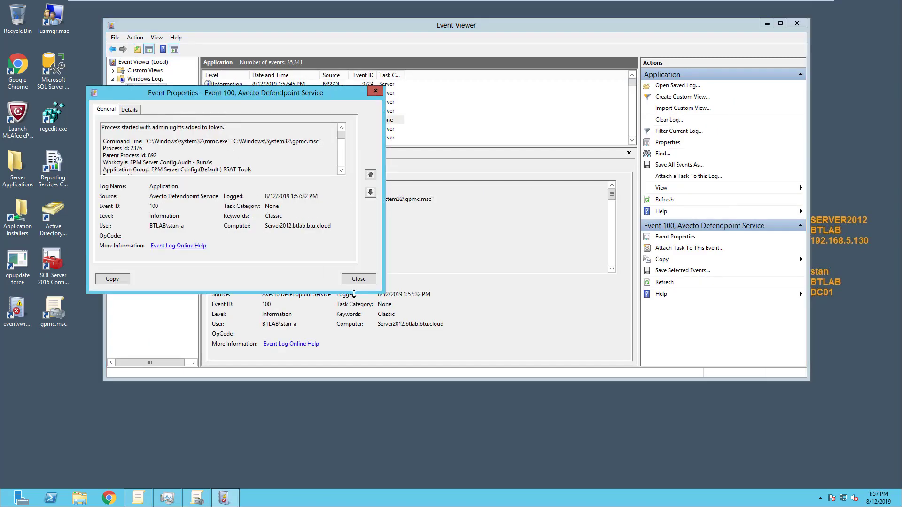
pyautogui.moveTo(354, 294); pyautogui.dragTo(354, 402)
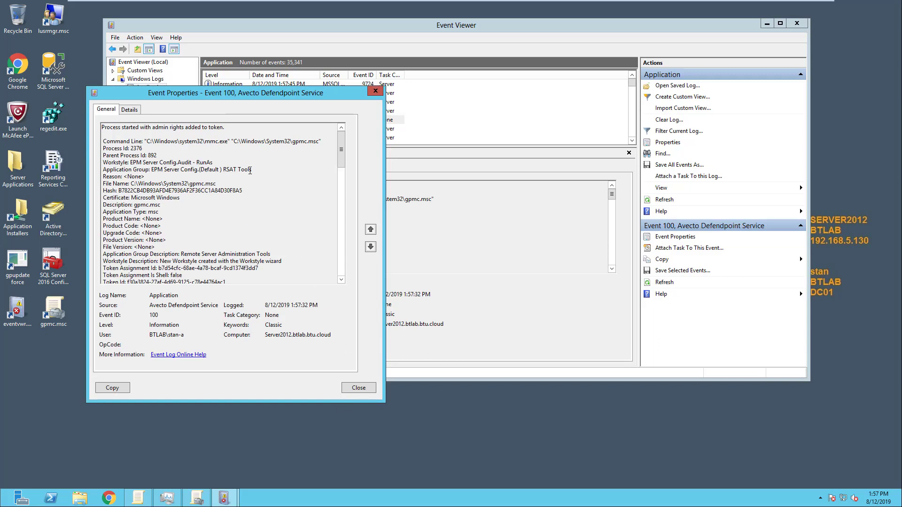
pyautogui.moveTo(262, 170); pyautogui.dragTo(103, 163)
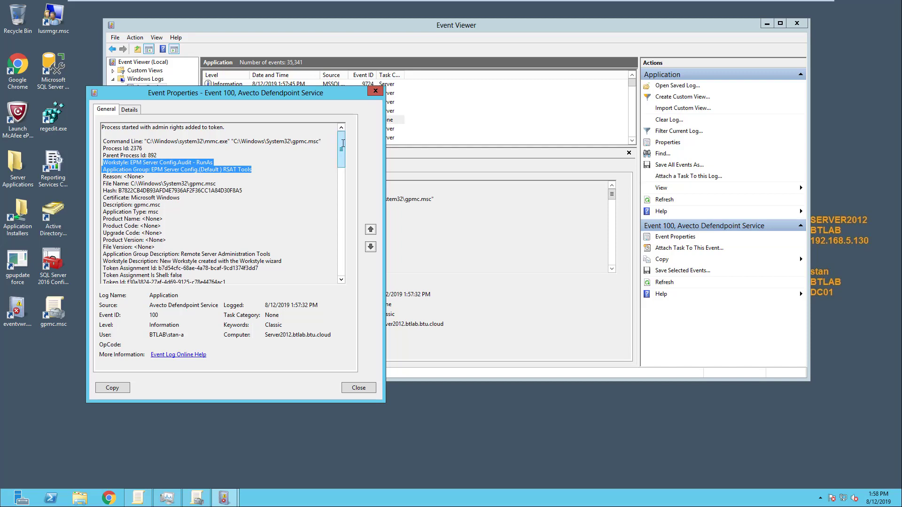
pyautogui.moveTo(191, 338); pyautogui.dragTo(145, 334)
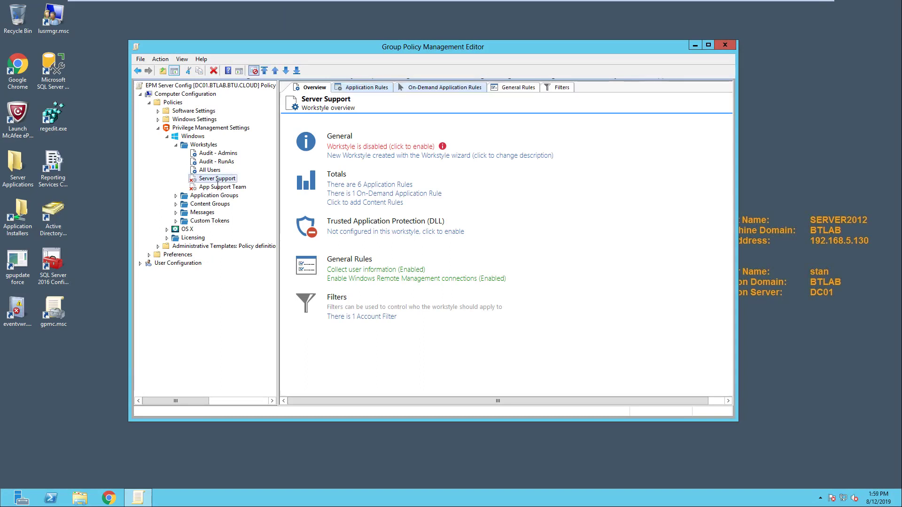
# Enable the App Support Team workstyle, then test by running regedit.exe and eventvwr.msc as administrator.
pyautogui.rightClick(216, 186)
pyautogui.click(219, 190)
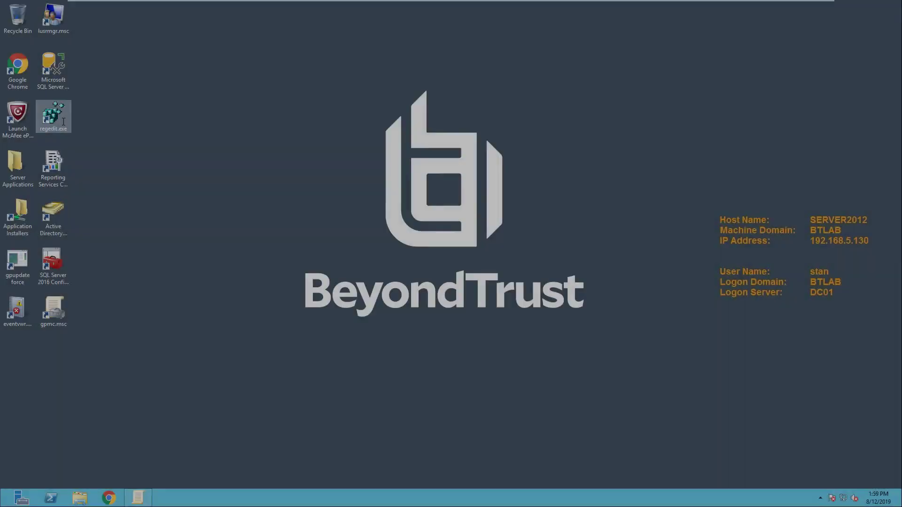
pyautogui.rightClick(58, 119)
pyautogui.click(124, 160)
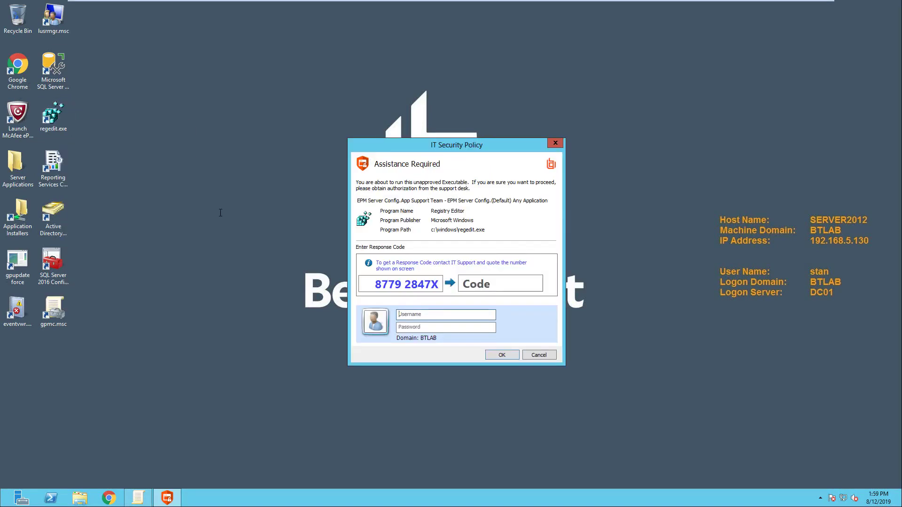
pyautogui.rightClick(17, 310)
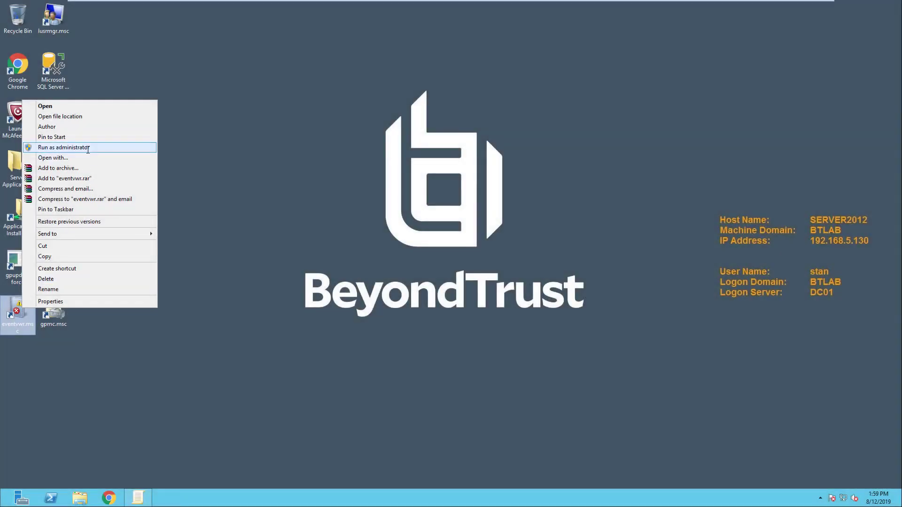
pyautogui.click(64, 148)
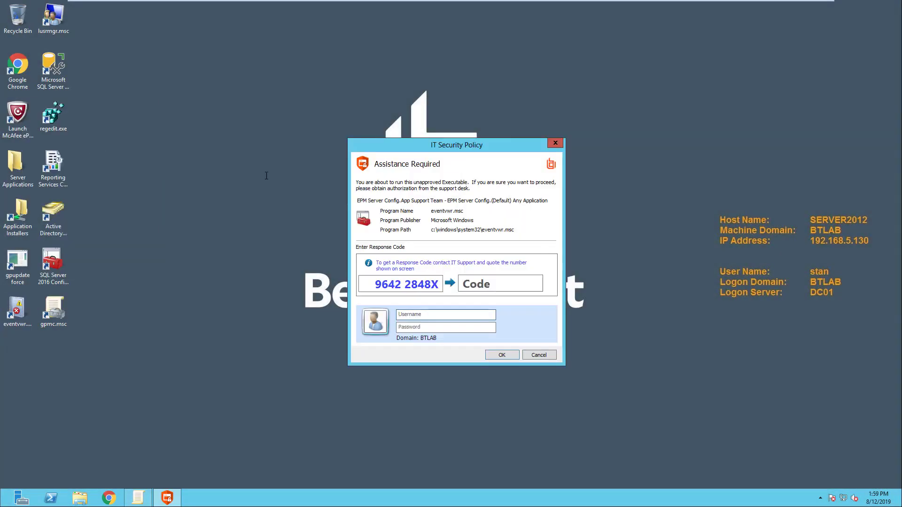